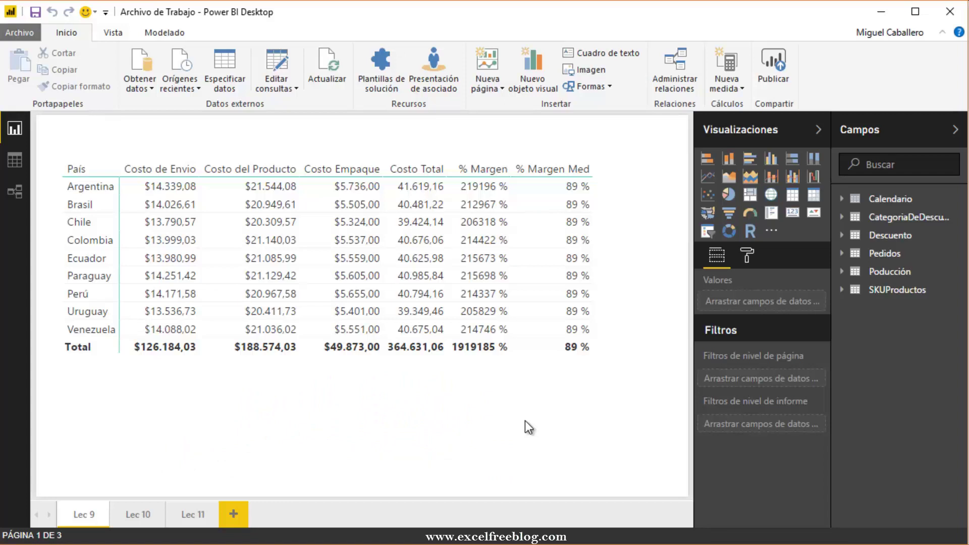
# Copy the País cost table and paste it onto a new blank report page
pyautogui.click(386, 160)
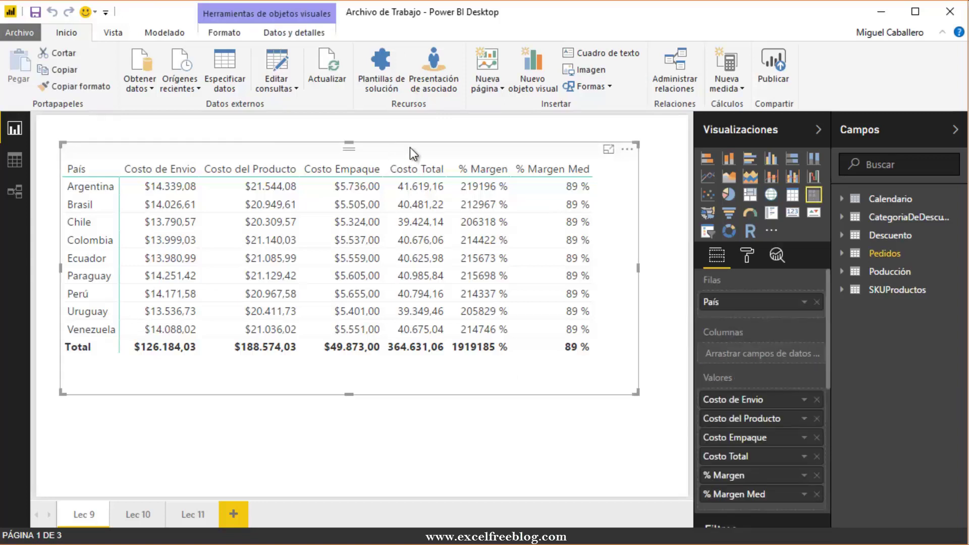
pyautogui.hotkey('ctrl', 'c')
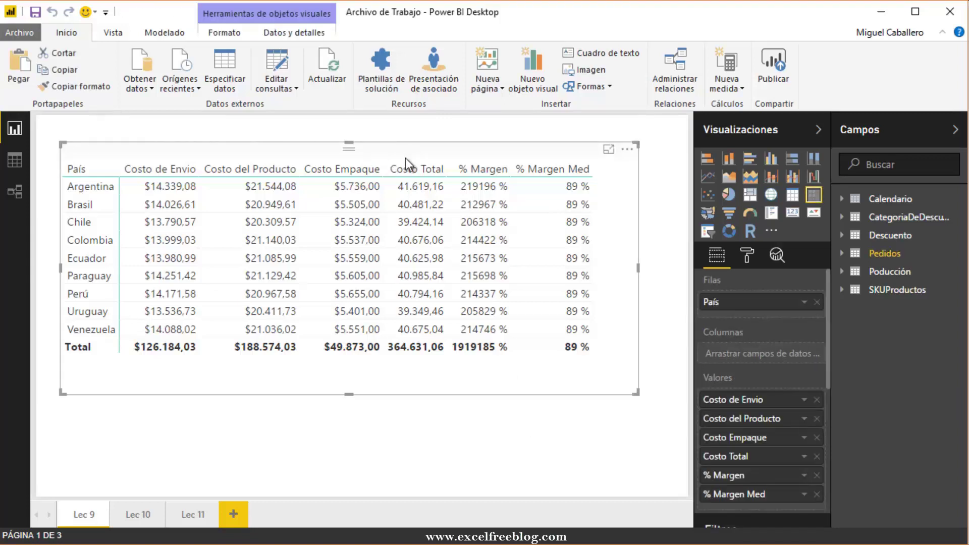
pyautogui.click(232, 518)
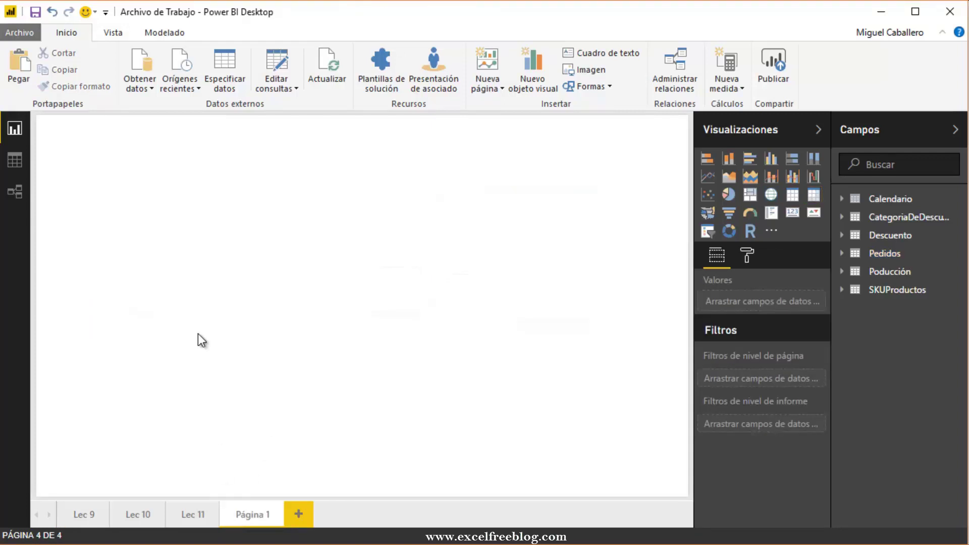
pyautogui.hotkey('ctrl', 'v')
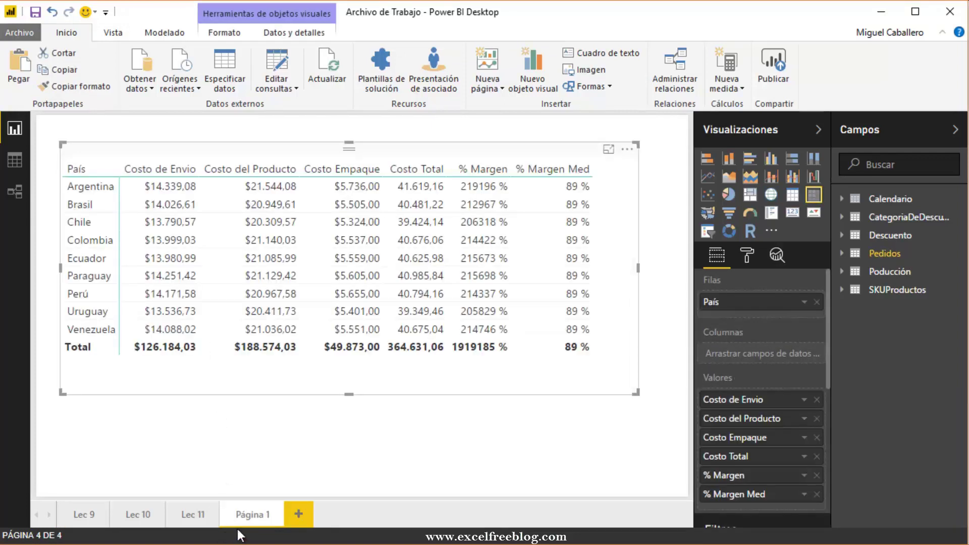
# Rename the new report page to 'Clas ABC'
pyautogui.doubleClick(247, 517)
pyautogui.write('C')
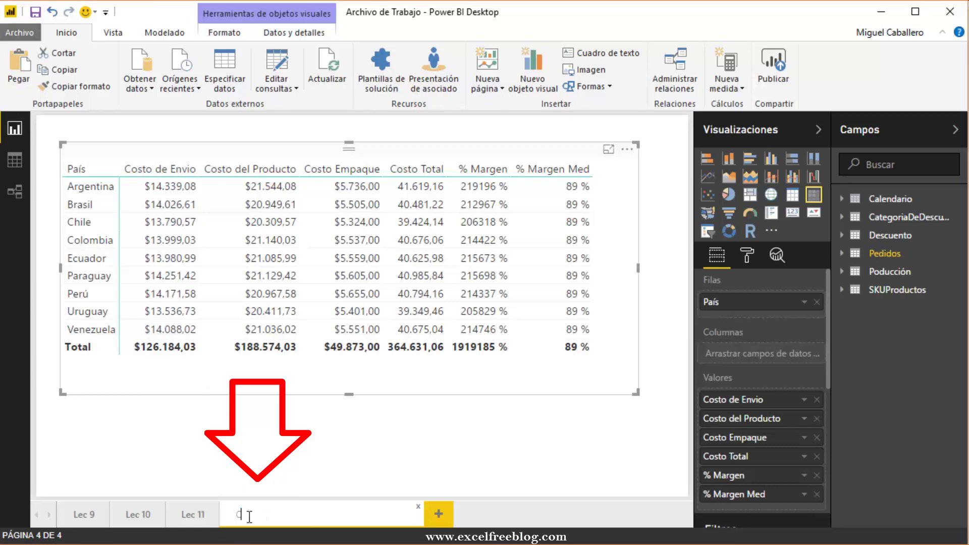
pyautogui.write('lase b')
pyautogui.press('BackSpace')
pyautogui.press('BackSpace')
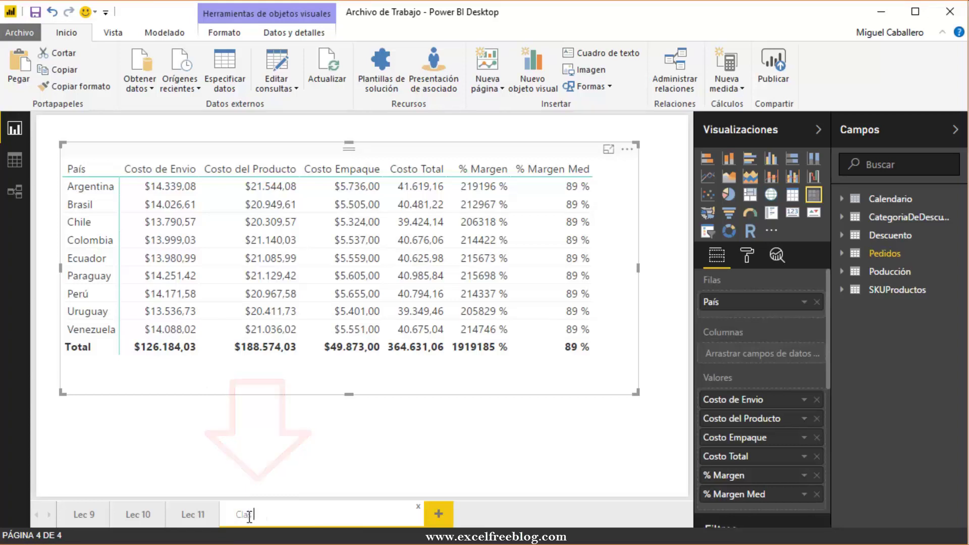
pyautogui.write('ABC')
pyautogui.press('Return')
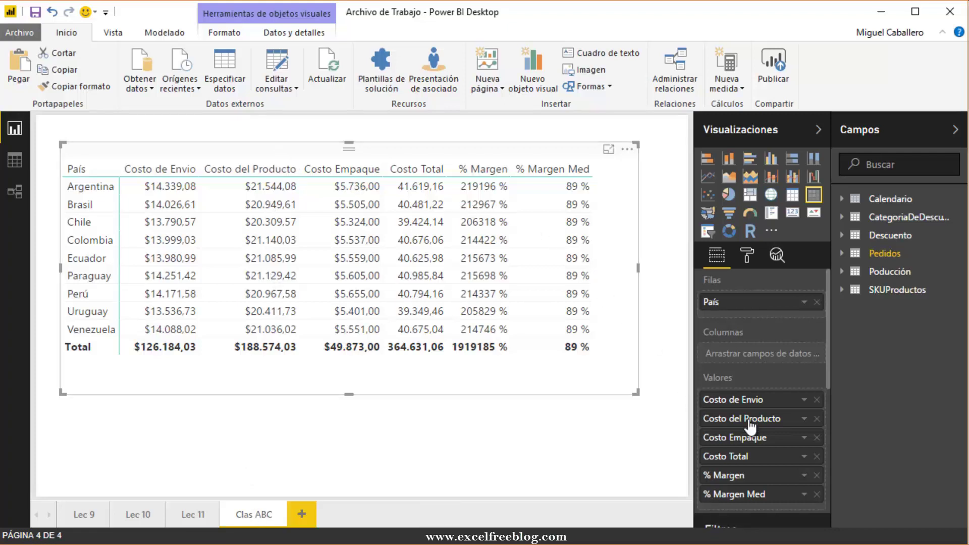
# Remove the six cost and margin fields so only País remains, and expand Pedidos
pyautogui.click(818, 400)
pyautogui.click(818, 400)
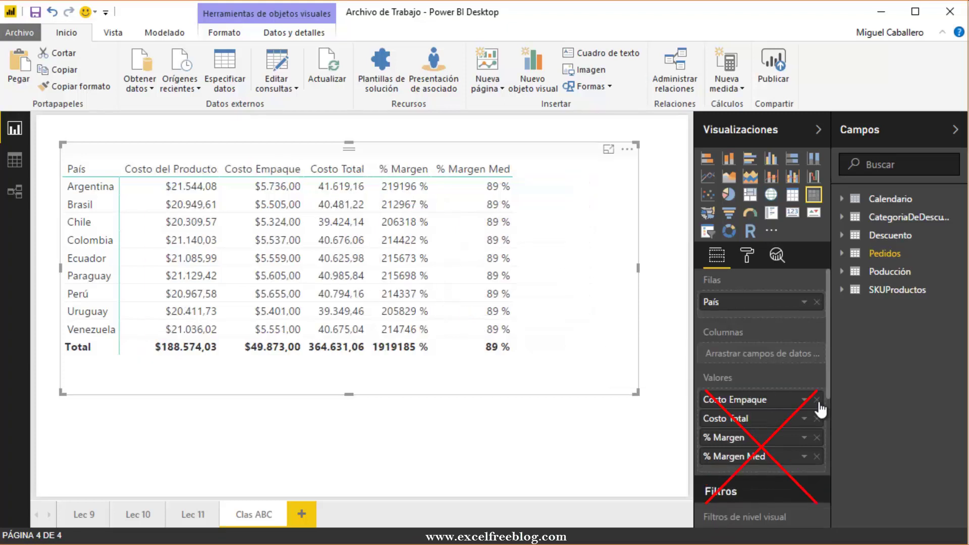
pyautogui.click(817, 399)
pyautogui.click(817, 400)
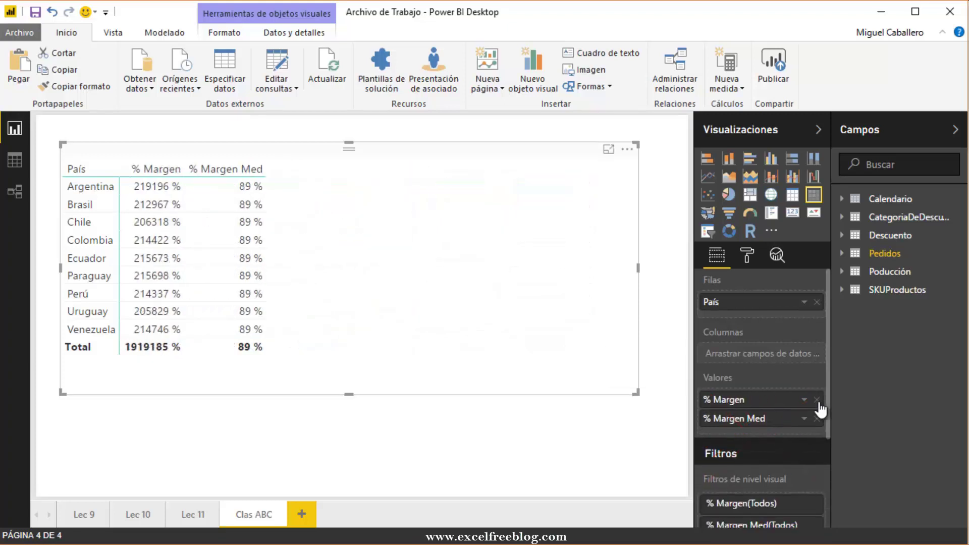
pyautogui.click(818, 400)
pyautogui.click(817, 400)
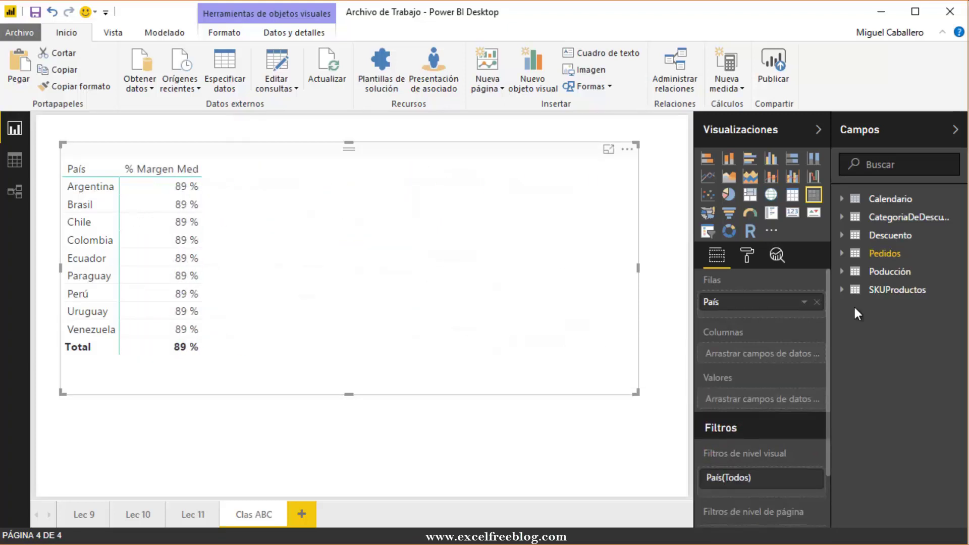
pyautogui.click(841, 256)
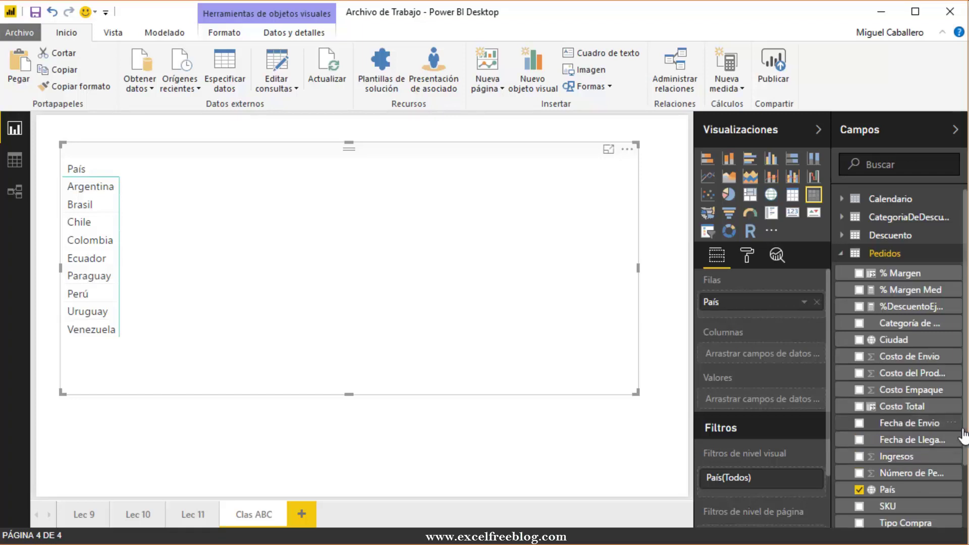
pyautogui.moveTo(966, 443); pyautogui.dragTo(965, 482)
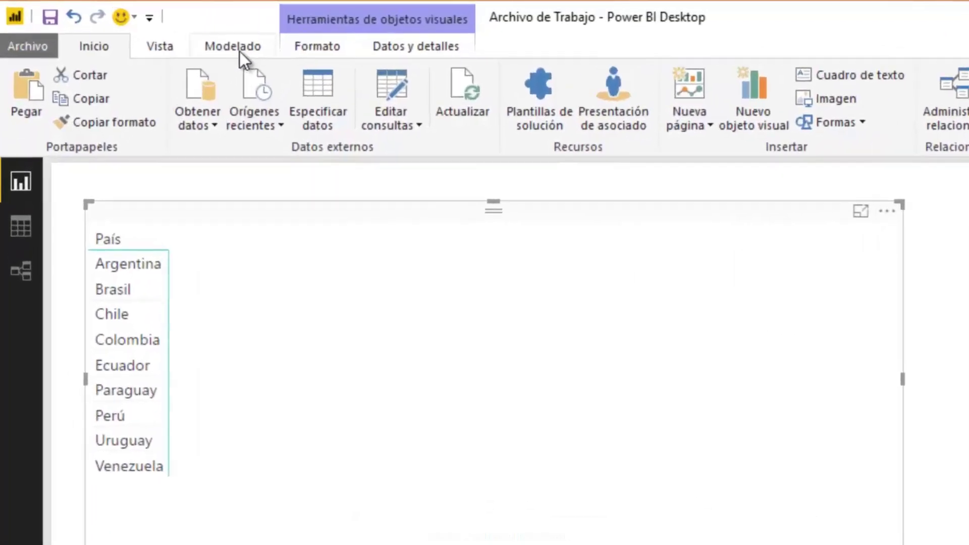
# Add a new measure via Modelado defined as Ingresos Tot = SUM(Pedidos[Ingresos])
pyautogui.click(179, 36)
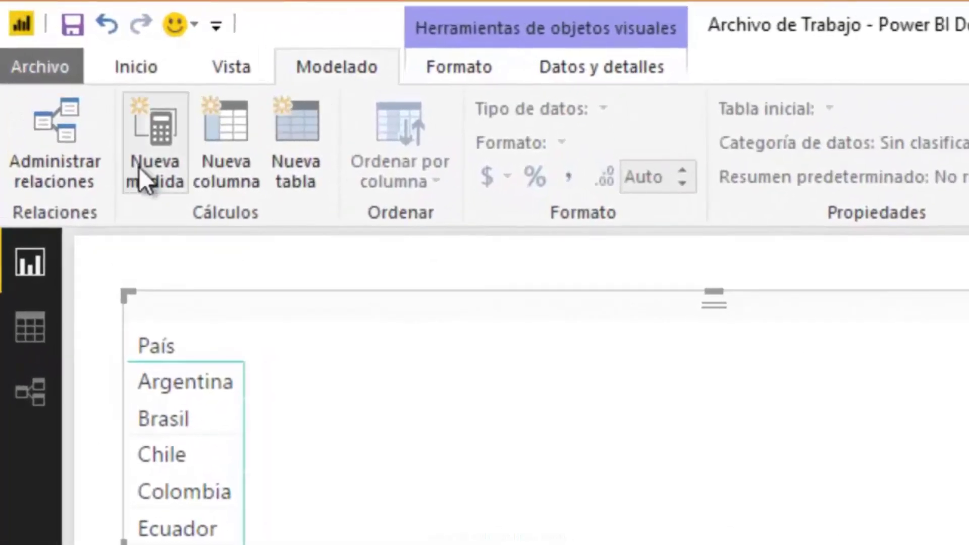
pyautogui.click(152, 167)
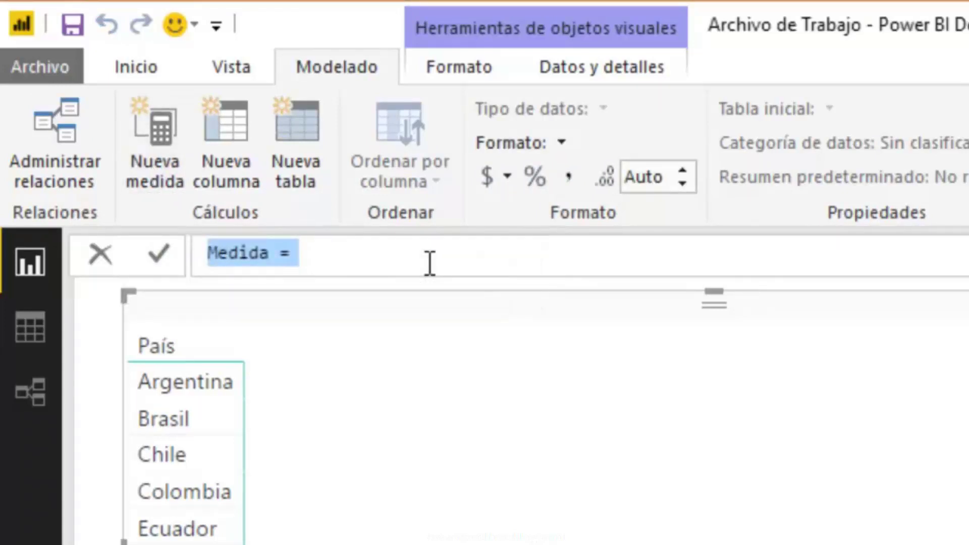
pyautogui.write('i')
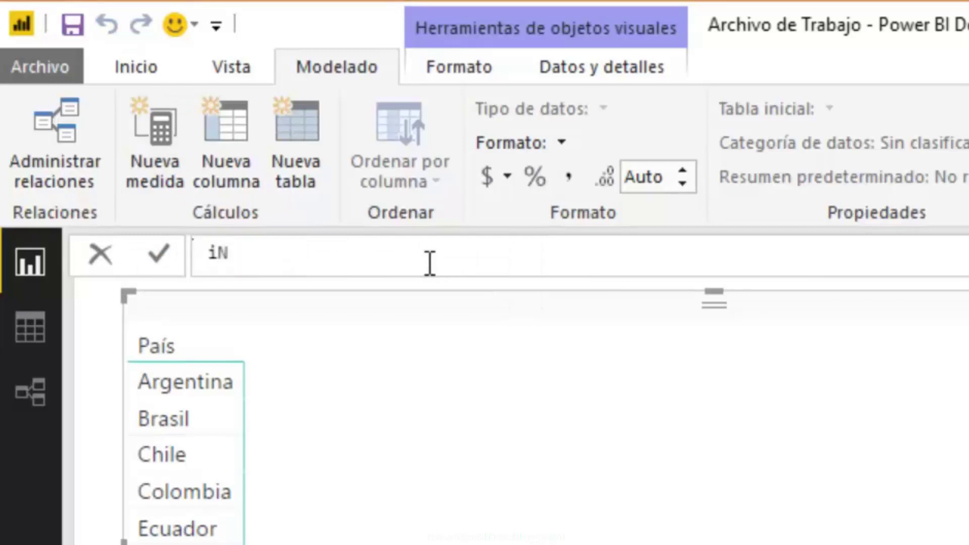
pyautogui.write('ngr')
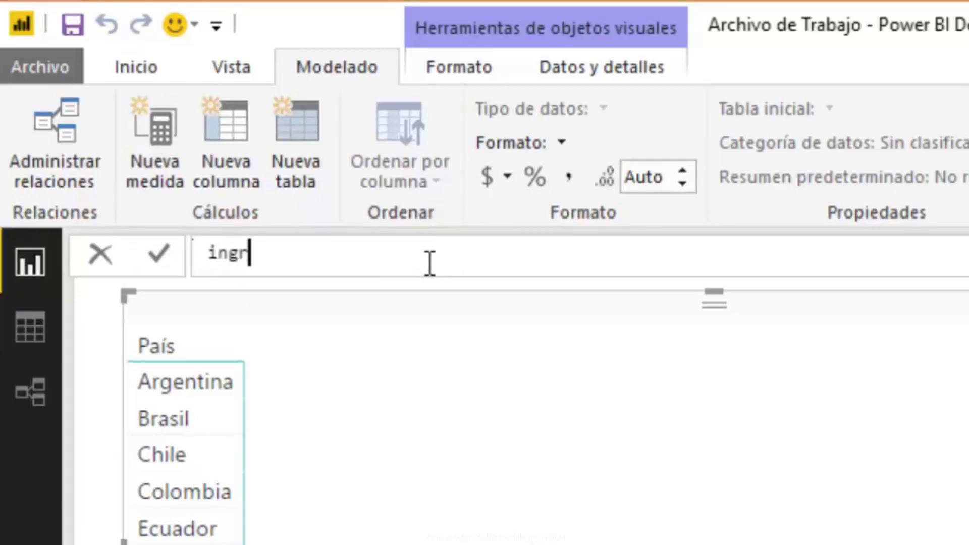
pyautogui.write('esos Tot = ')
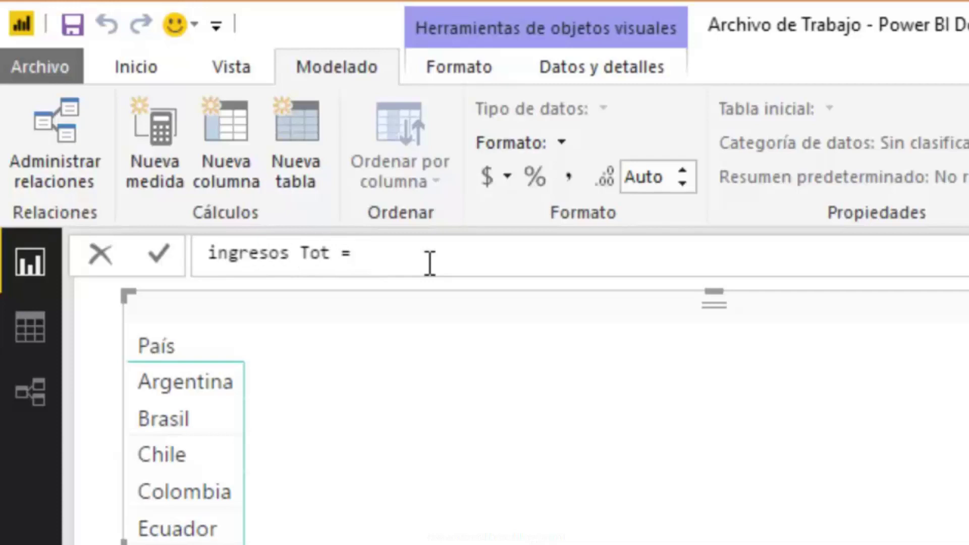
pyautogui.write('sum')
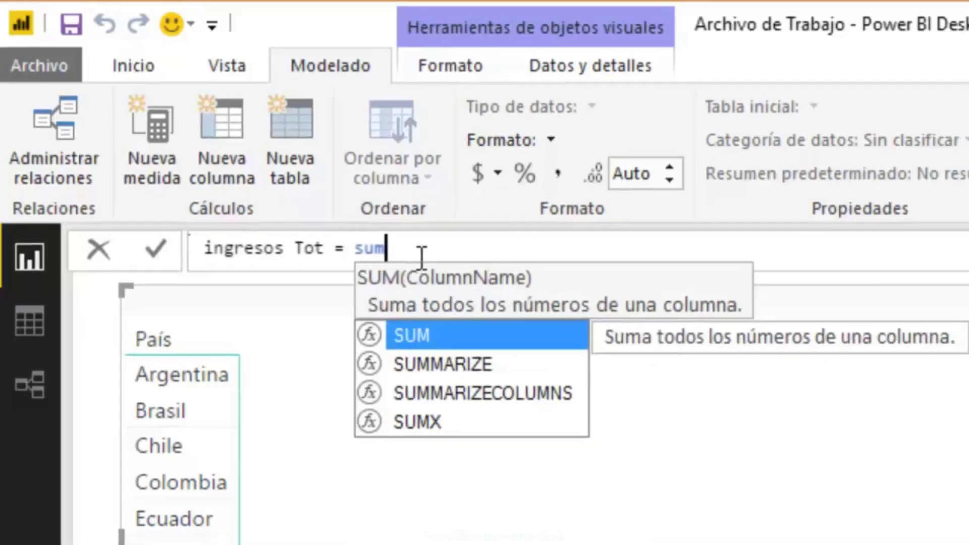
pyautogui.press('Tab')
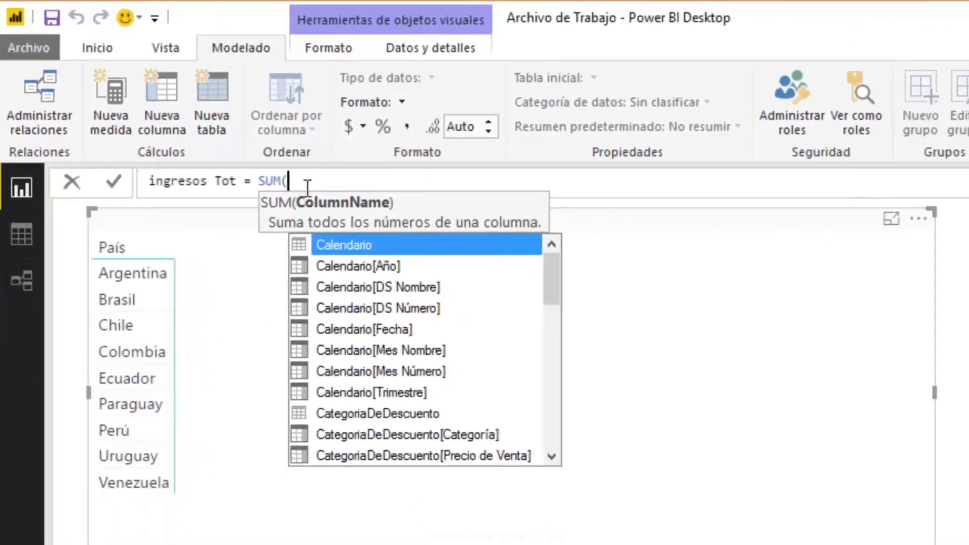
pyautogui.write('pedi')
pyautogui.press('Down')
pyautogui.press('Down')
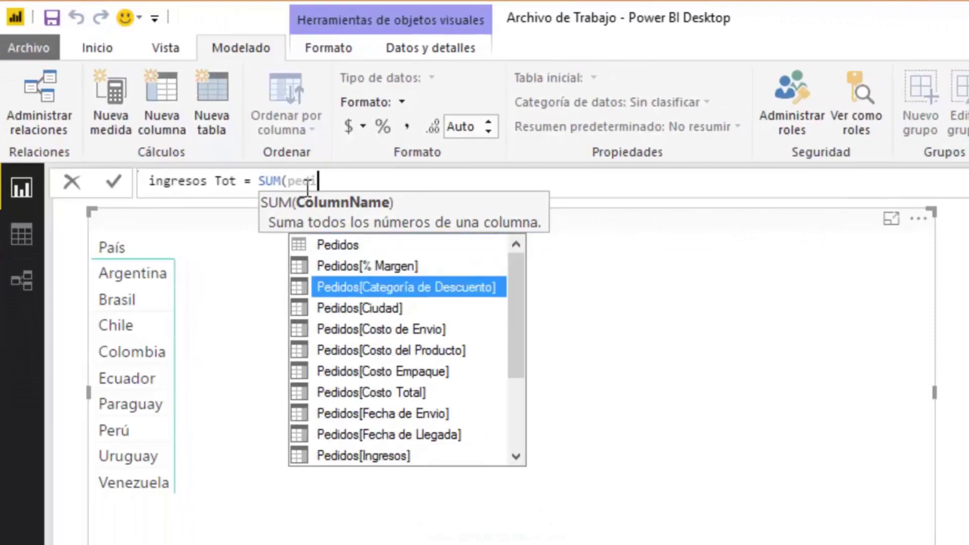
pyautogui.press('Down')
pyautogui.press('Down')
pyautogui.press('Down')
pyautogui.press('Down')
pyautogui.press('Up')
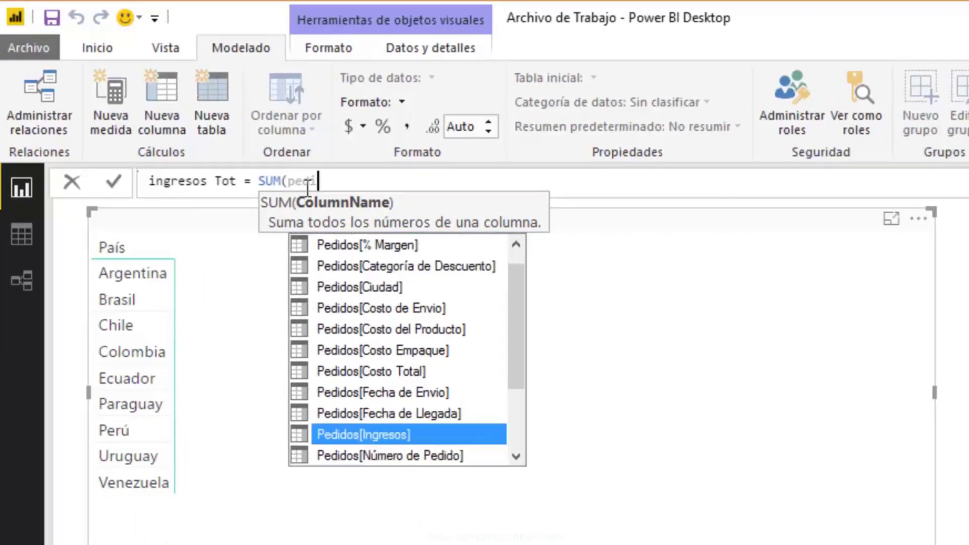
pyautogui.press('Tab')
pyautogui.write(')')
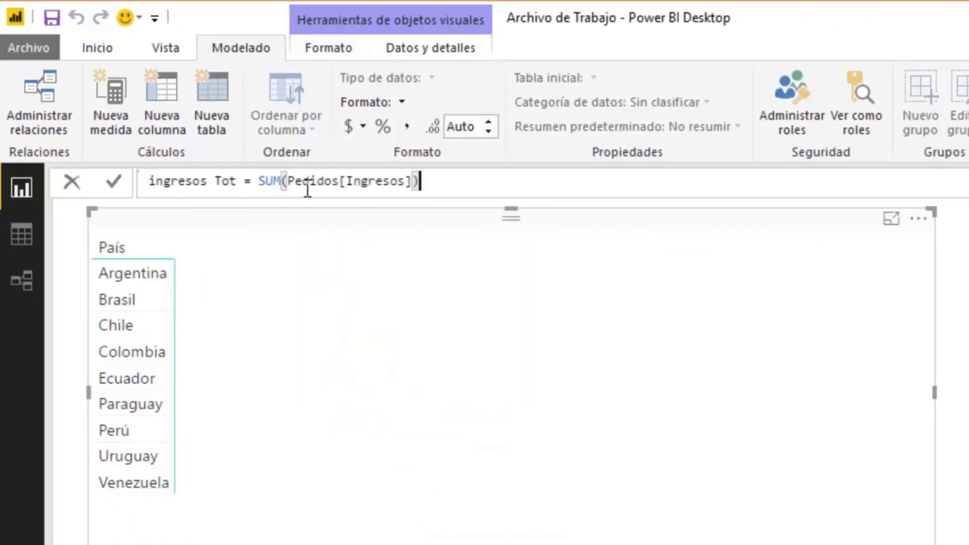
pyautogui.press('Return')
# Change the Ingresos Tot measure's home table from Calendario to Pedidos
pyautogui.click(467, 189)
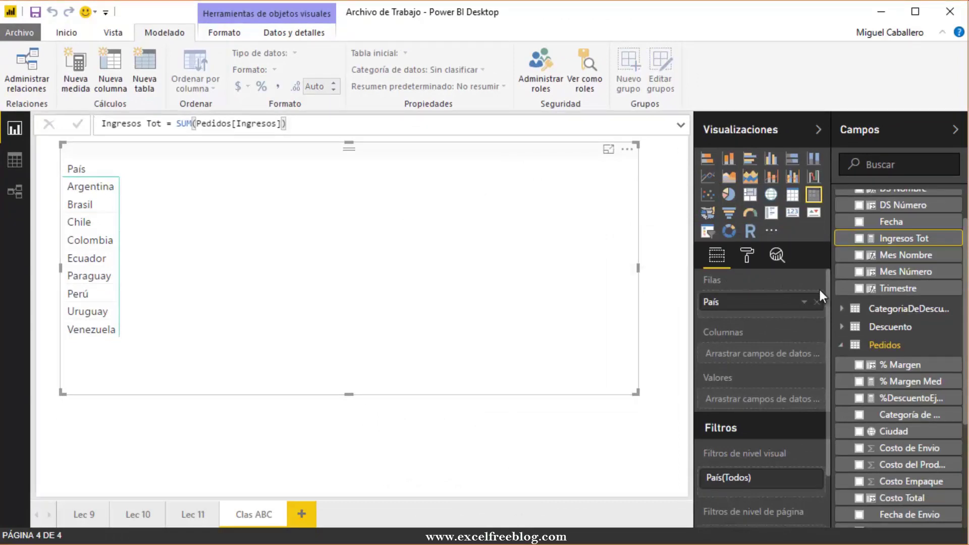
pyautogui.moveTo(907, 271)
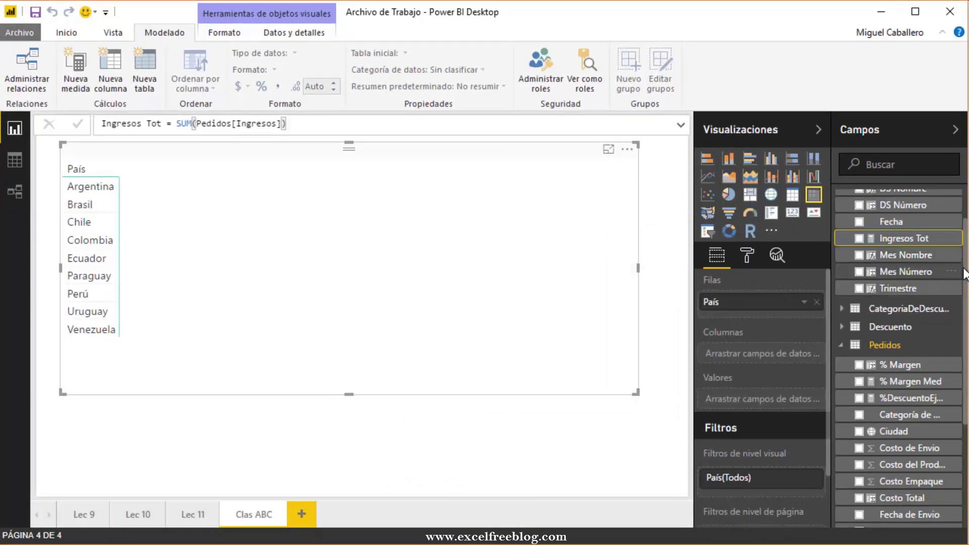
pyautogui.click(904, 255)
pyautogui.click(893, 242)
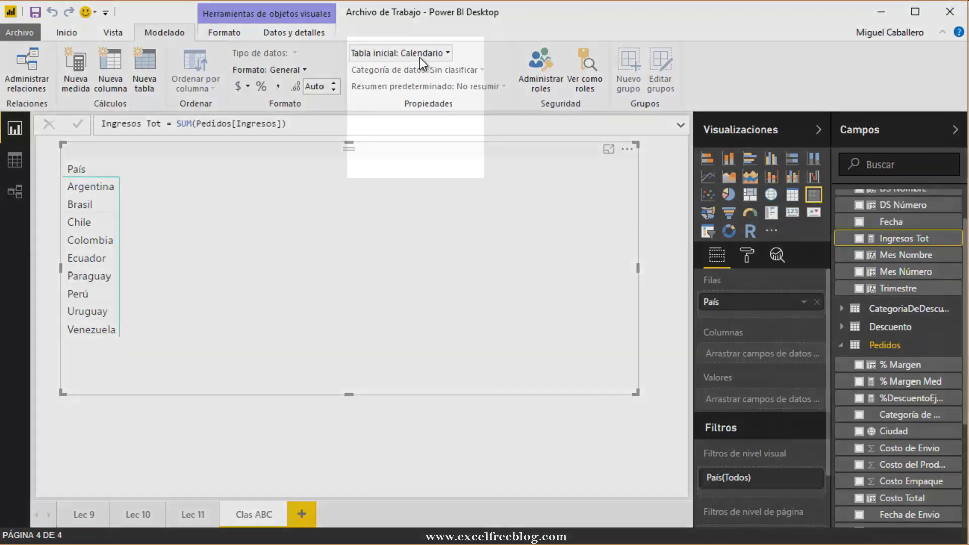
pyautogui.click(420, 57)
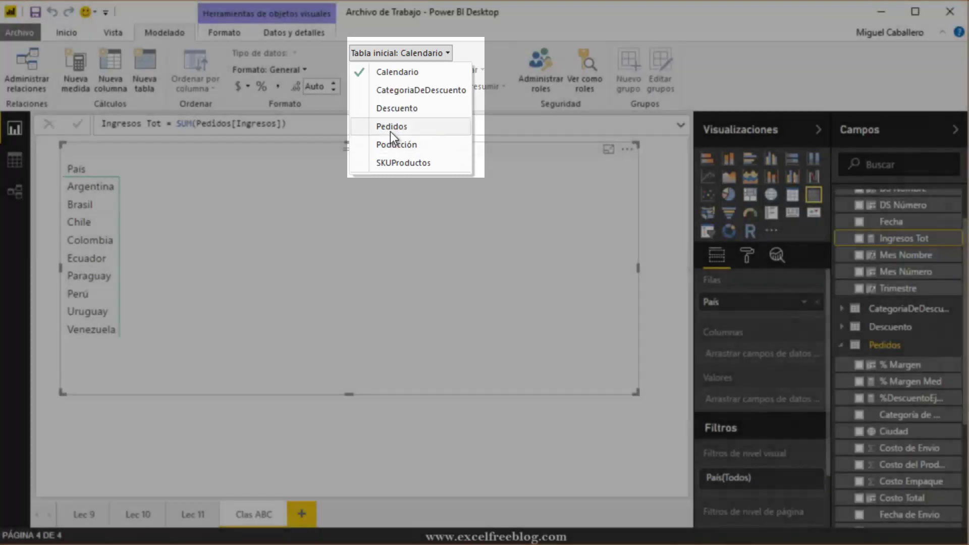
pyautogui.click(392, 128)
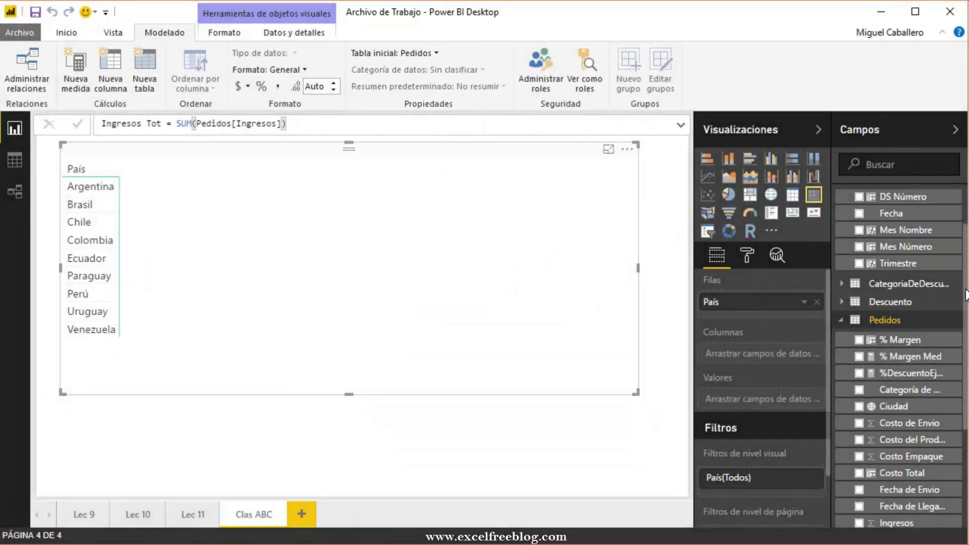
pyautogui.scroll(-2, 899, 353)
pyautogui.scroll(-2, 899, 379)
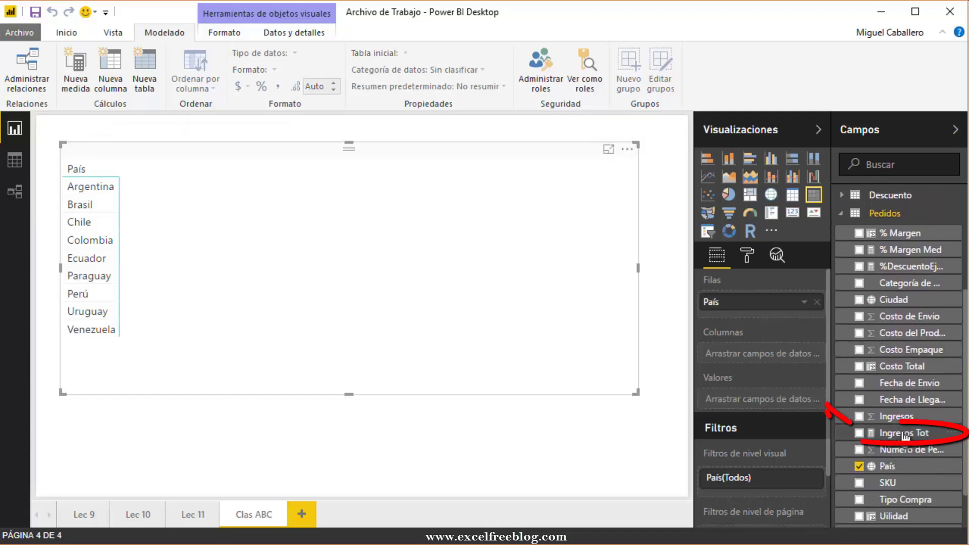
# Add Ingresos Tot to the matrix values (total 3.320.885,54), then browse the SKUProductos fields
pyautogui.moveTo(904, 433); pyautogui.dragTo(771, 407)
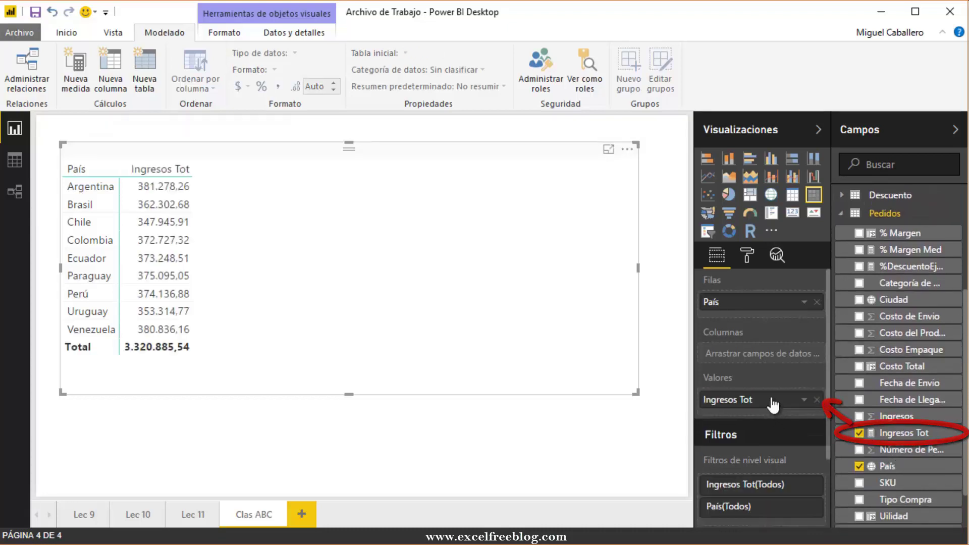
pyautogui.click(842, 213)
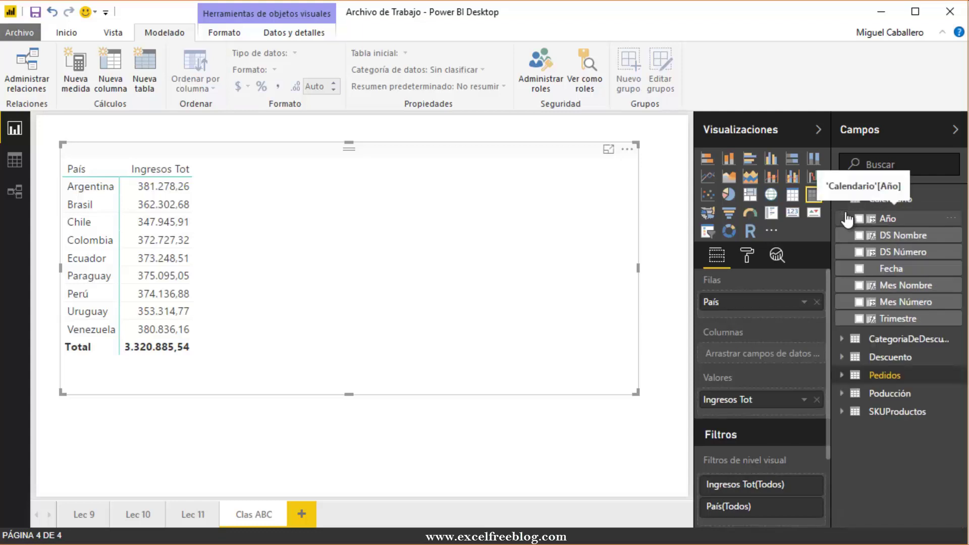
pyautogui.click(847, 217)
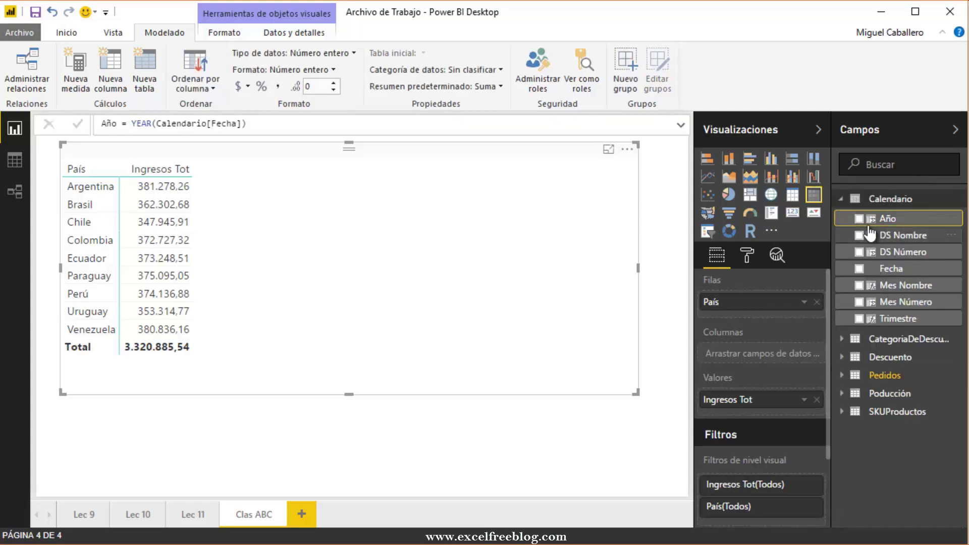
pyautogui.click(848, 200)
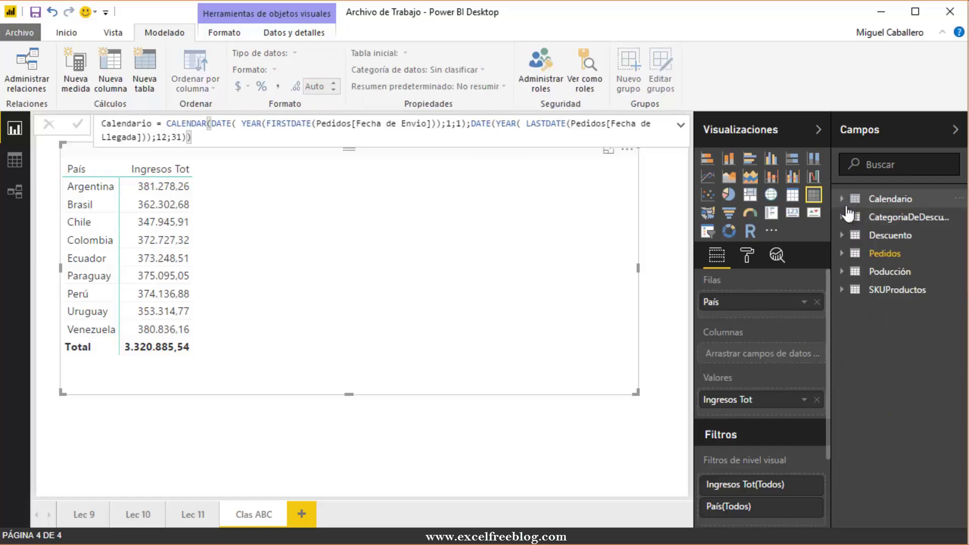
pyautogui.click(846, 297)
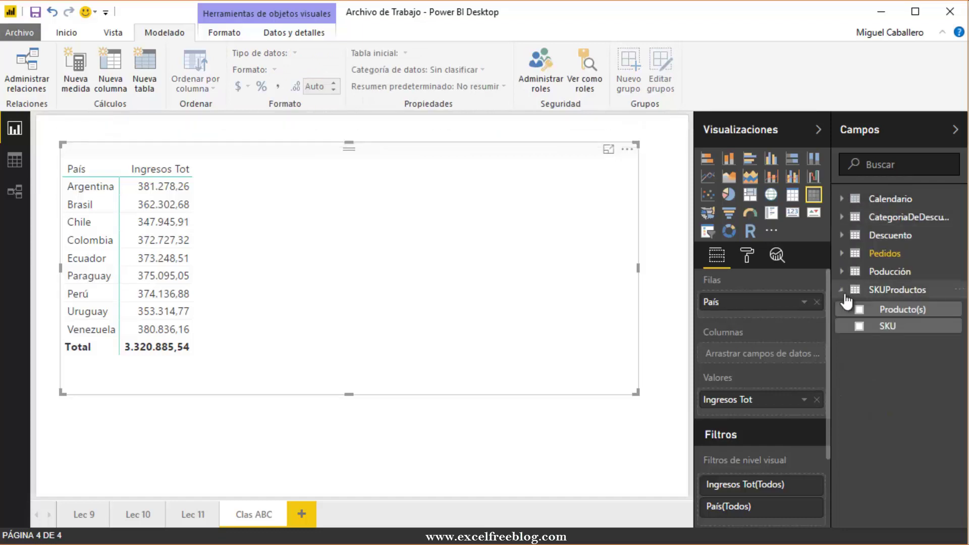
# Replace País with SKU in the matrix rows and enlarge the visual to show more SKUs
pyautogui.moveTo(839, 326); pyautogui.dragTo(750, 316)
pyautogui.click(817, 302)
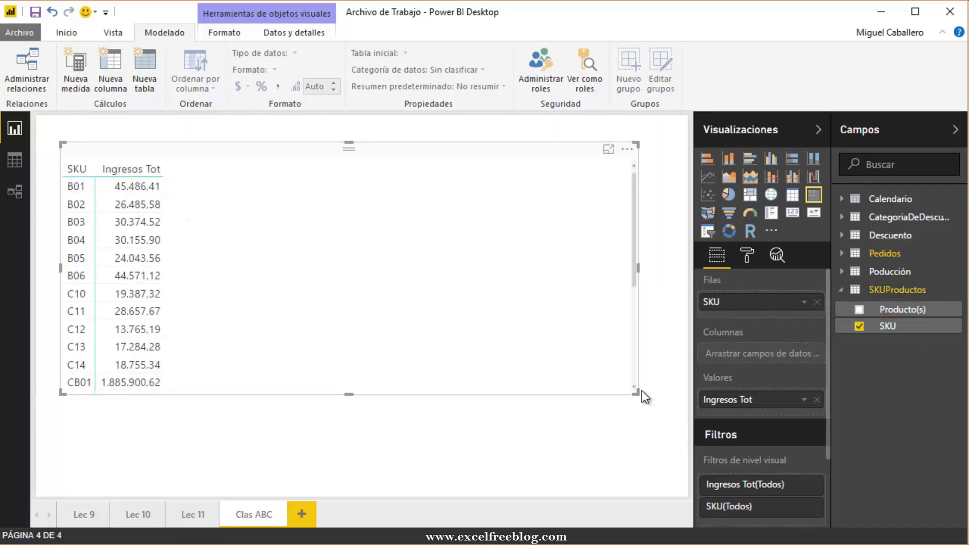
pyautogui.moveTo(639, 392); pyautogui.dragTo(439, 444)
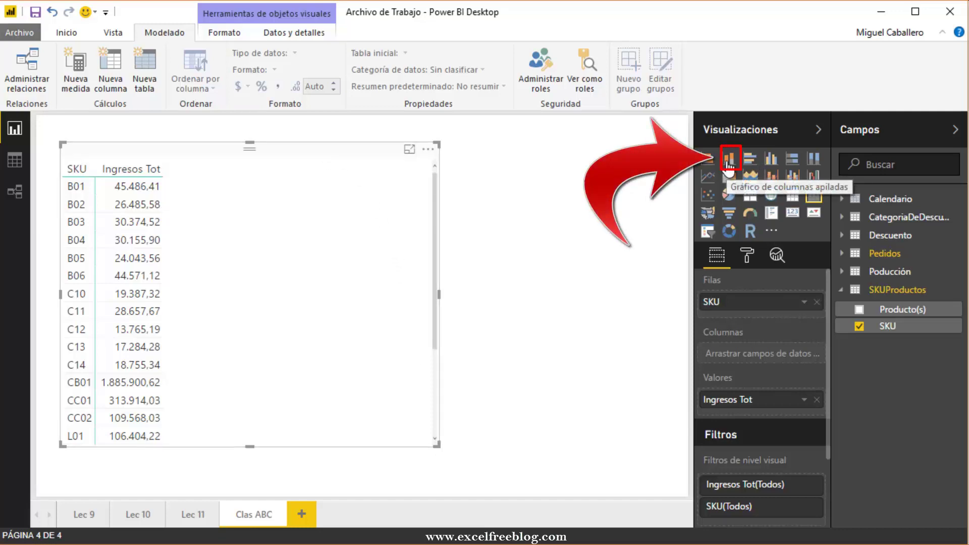
# Convert the SKU matrix to a stacked column chart and move it lower on the page
pyautogui.click(728, 161)
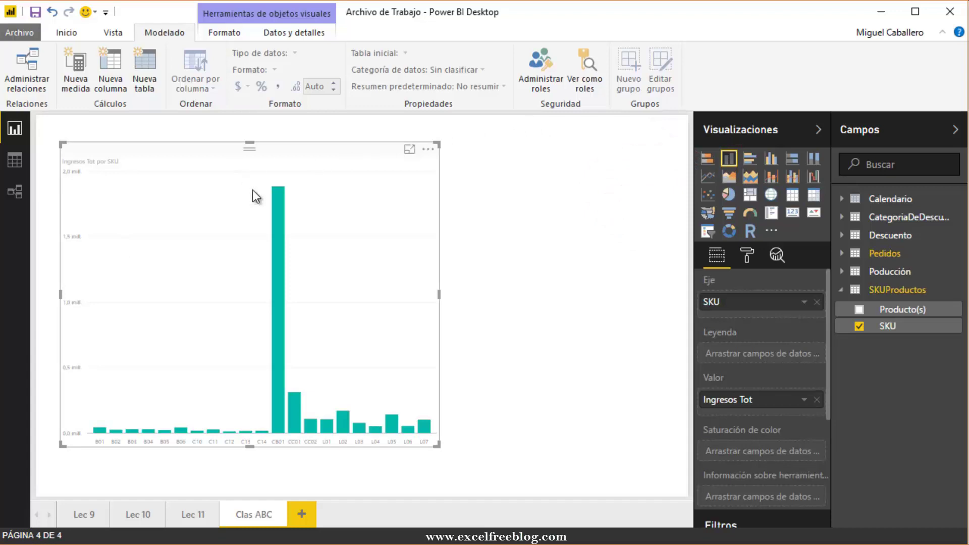
pyautogui.moveTo(256, 197); pyautogui.dragTo(279, 320)
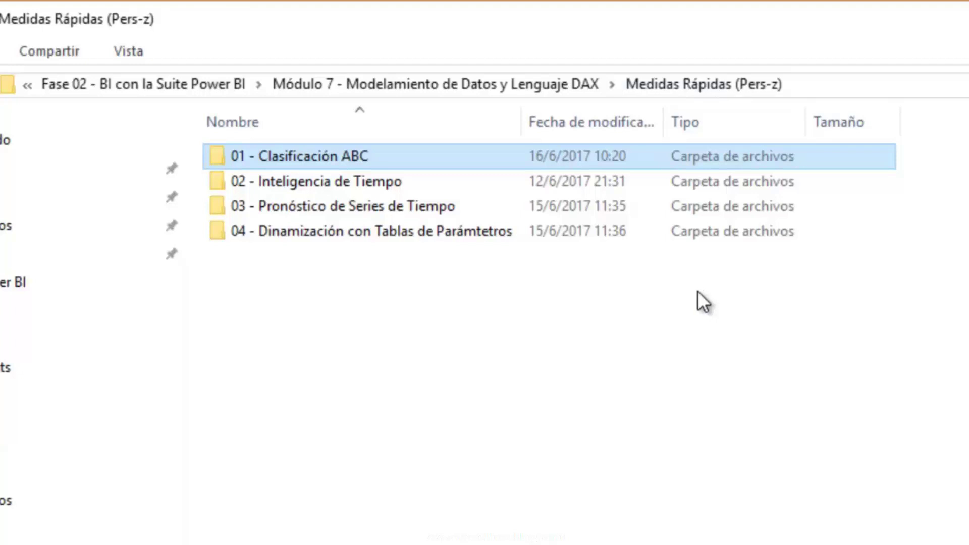
# Open the 01 - Clasificación ABC folder in File Explorer
pyautogui.click(396, 385)
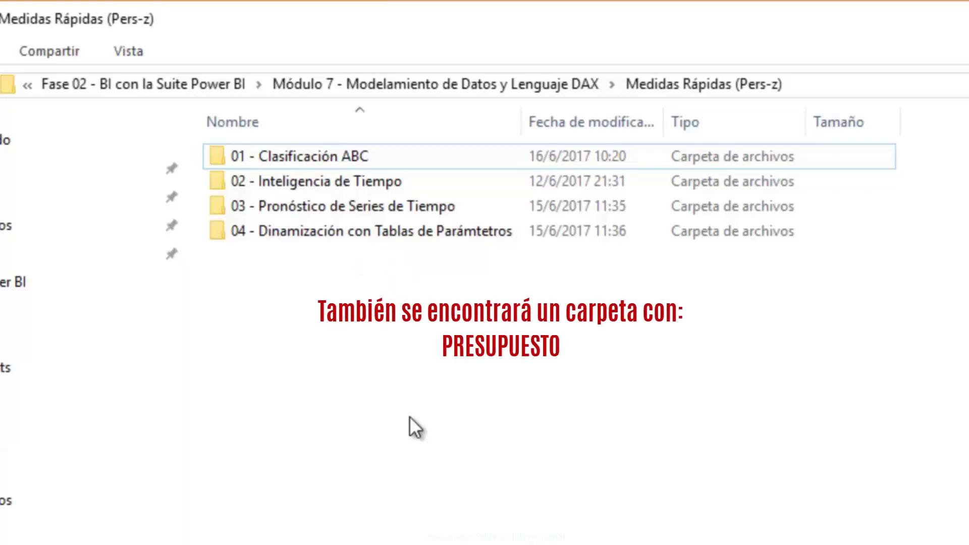
pyautogui.doubleClick(308, 156)
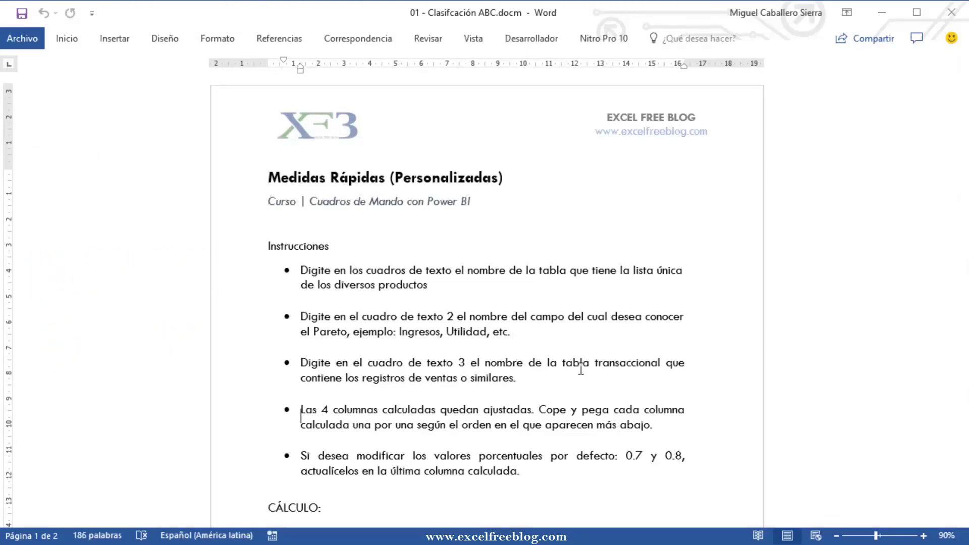
# Scroll the Word instructions down to the CÁLCULO section, then go back to Power BI Desktop
pyautogui.scroll(-1, 582, 370)
pyautogui.scroll(-2, 581, 370)
pyautogui.scroll(-2, 581, 368)
pyautogui.scroll(-1, 581, 368)
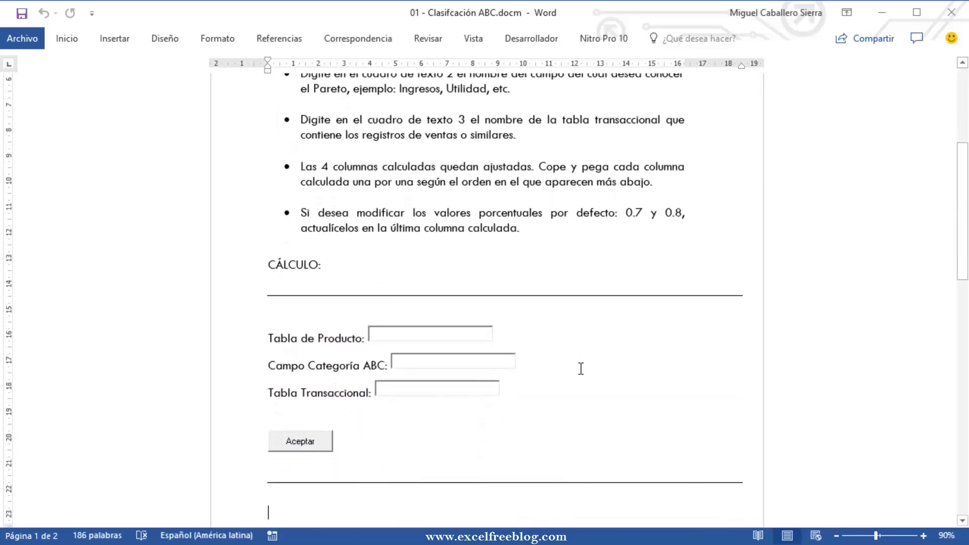
pyautogui.scroll(-3, 581, 369)
pyautogui.scroll(-1, 581, 368)
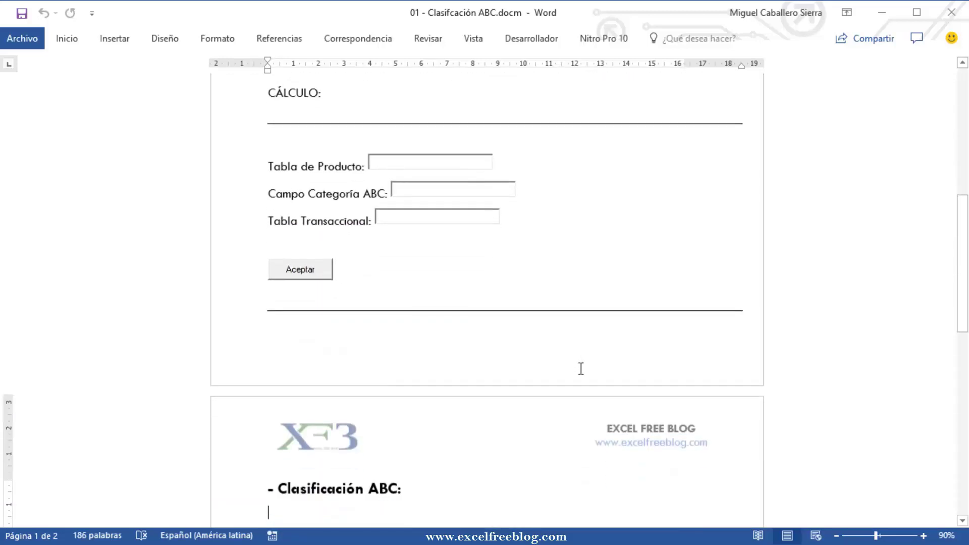
pyautogui.press('Up')
pyautogui.press('Up')
pyautogui.press('Up')
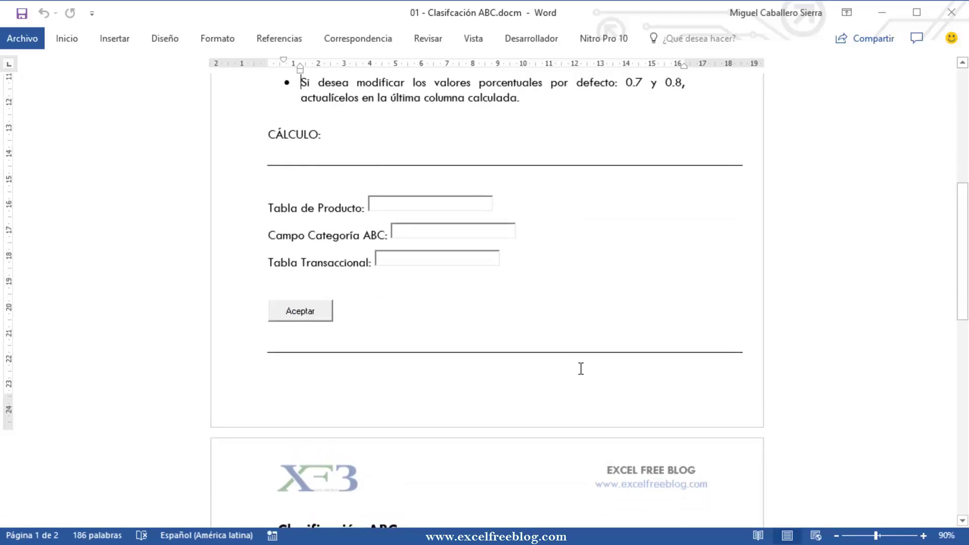
pyautogui.hotkey('alt', 'Tab')
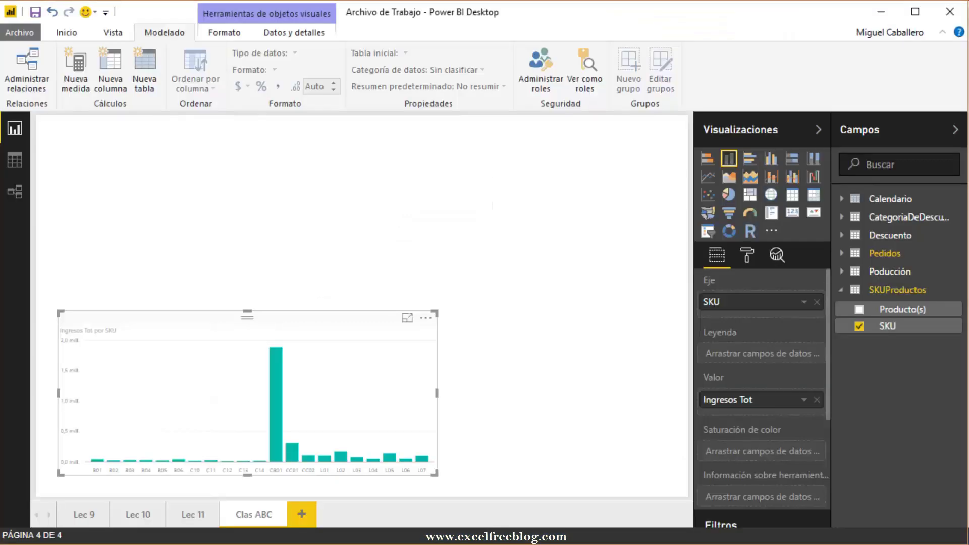
# Show the model diagram linking SKUProductos, Pedidos and the other tables
pyautogui.click(16, 192)
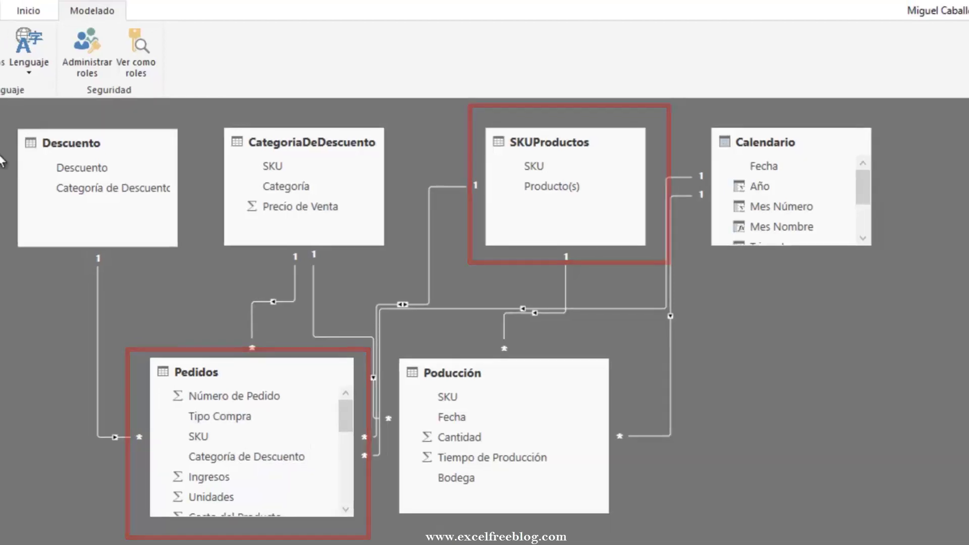
pyautogui.click(21, 168)
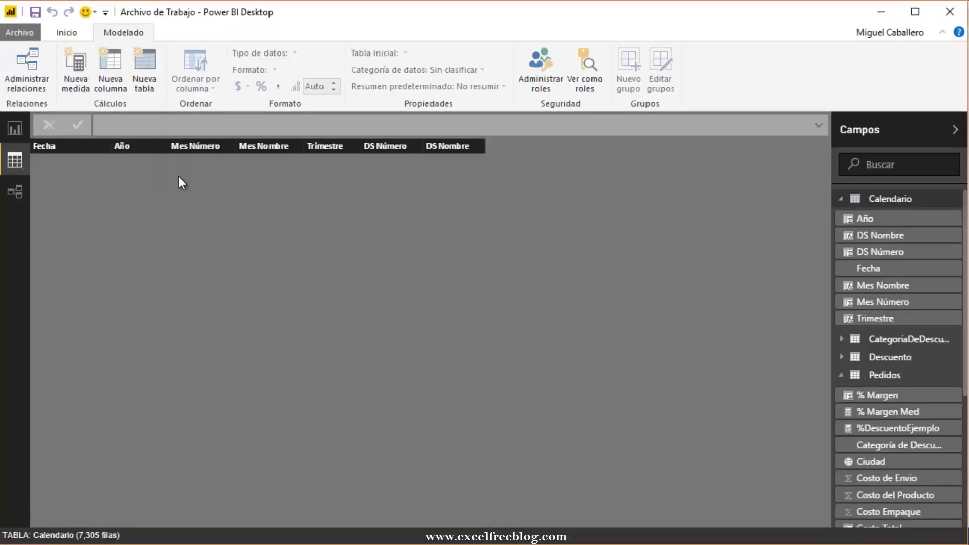
pyautogui.click(841, 199)
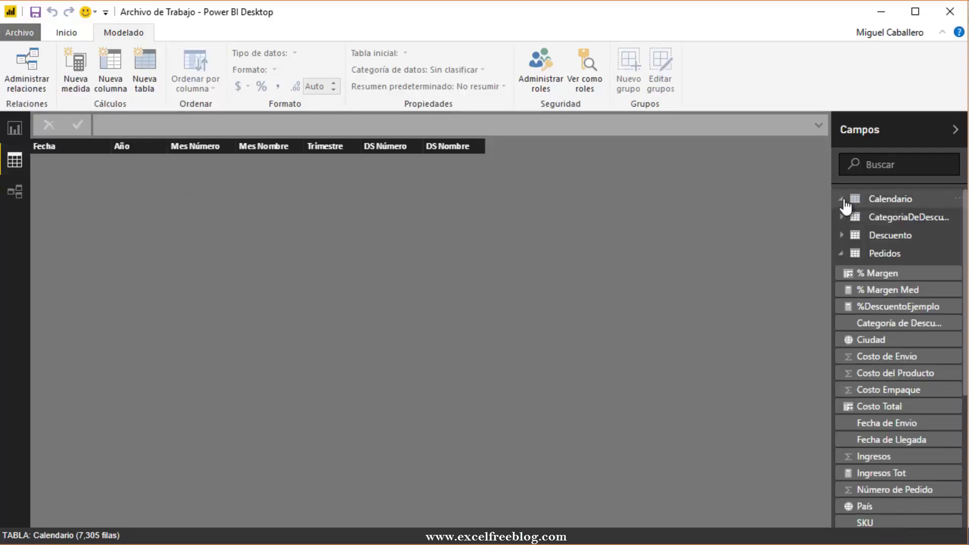
pyautogui.click(842, 252)
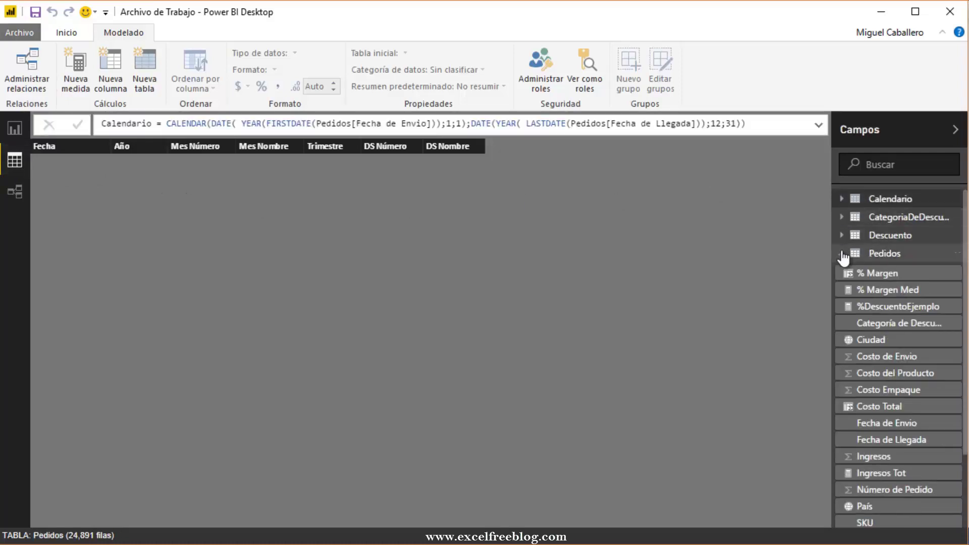
pyautogui.click(884, 292)
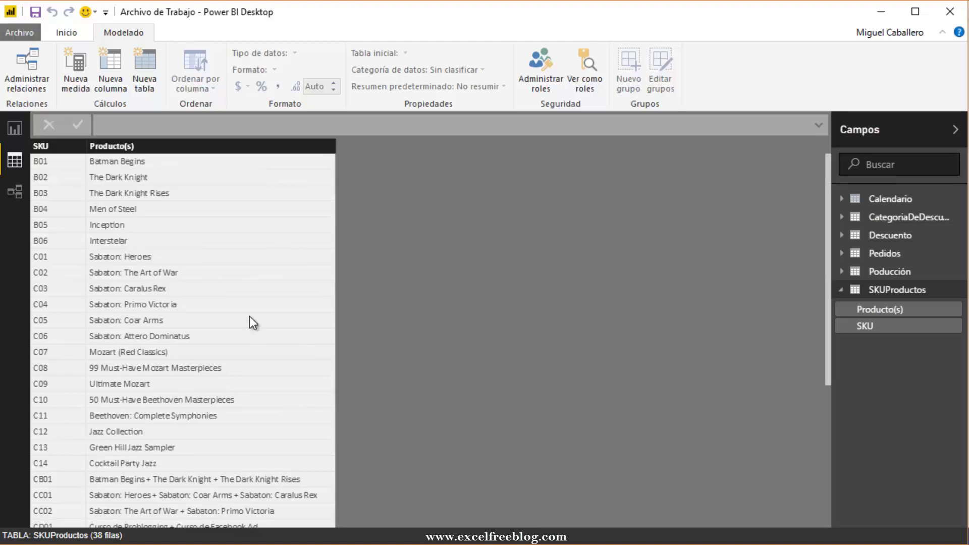
pyautogui.click(905, 255)
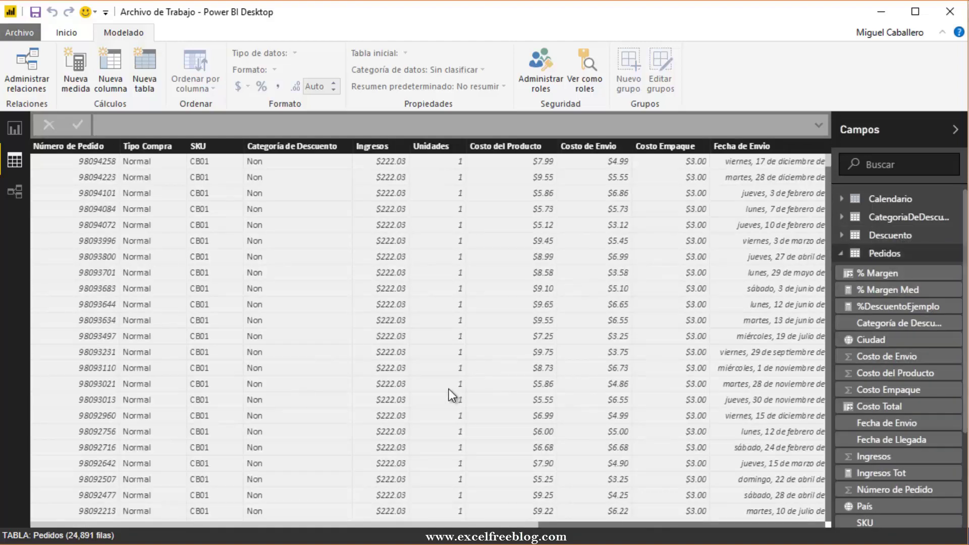
pyautogui.click(15, 189)
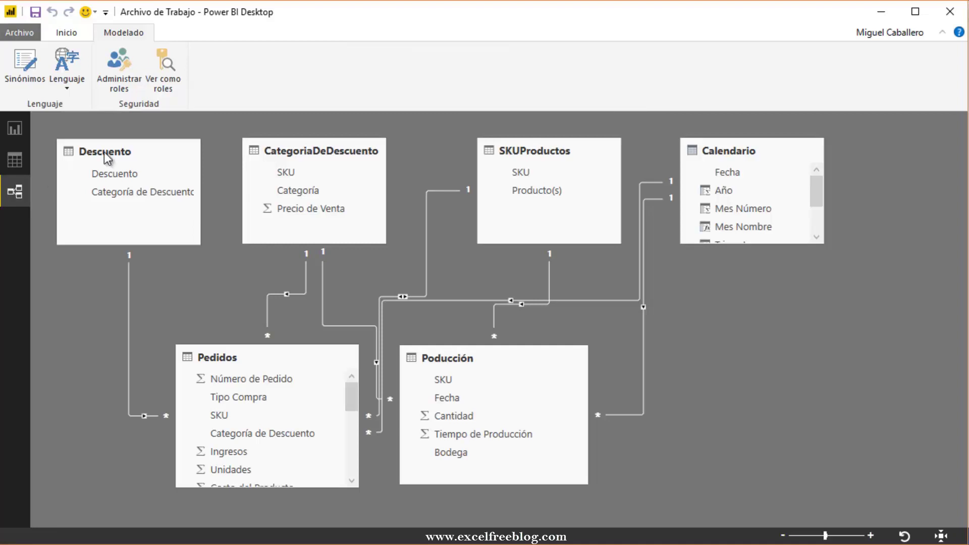
# Select the SKUProductos table card in the Relationships diagram
pyautogui.click(522, 146)
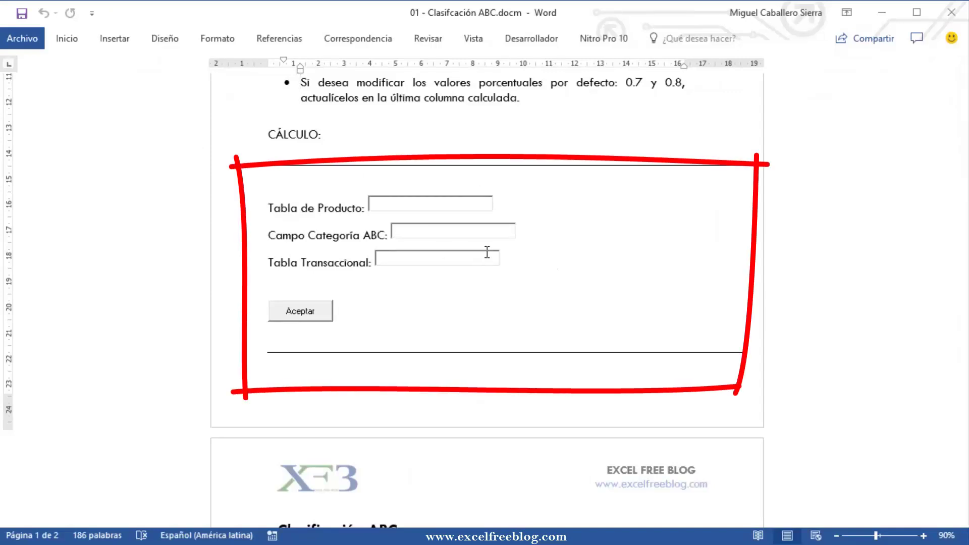
# Enter SKUProductos, Ingresos and Pedidos as product table, category field and transactional table
pyautogui.click(407, 207)
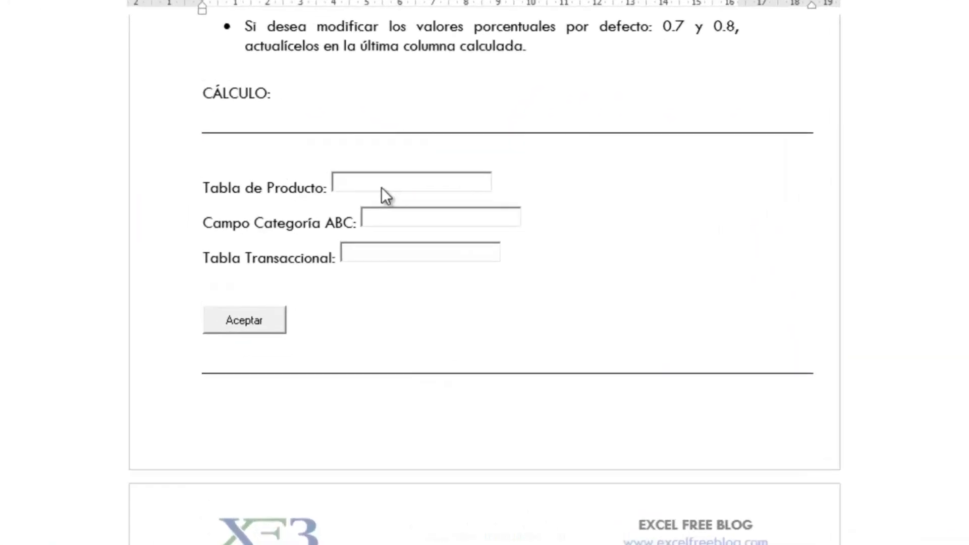
pyautogui.write('SKUProdut')
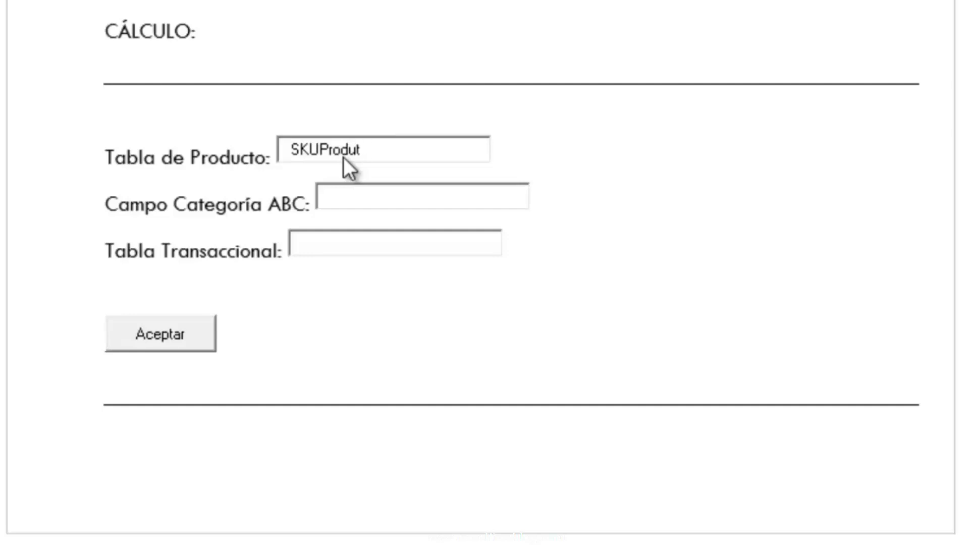
pyautogui.press('BackSpace')
pyautogui.write('ctos')
pyautogui.click(342, 197)
pyautogui.write('sos')
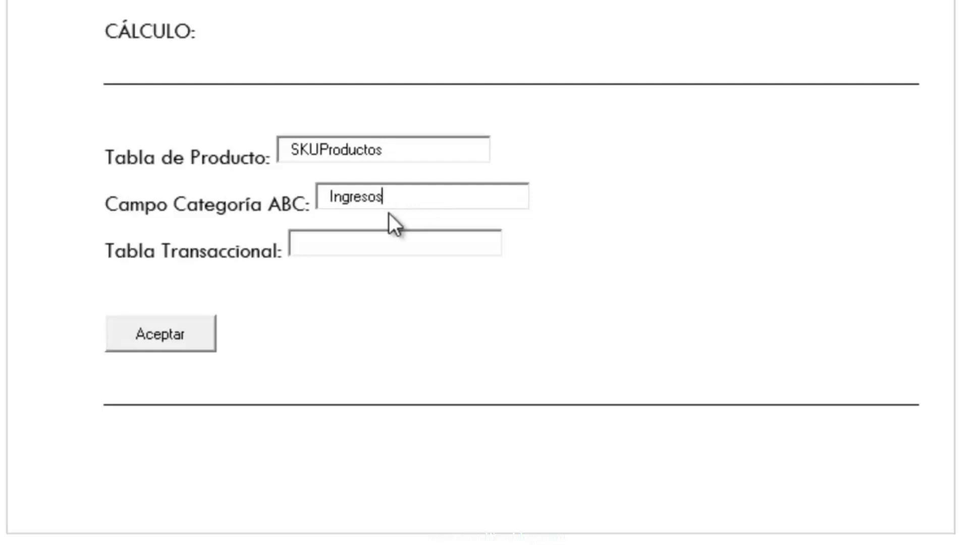
pyautogui.click(332, 248)
pyautogui.write('idos')
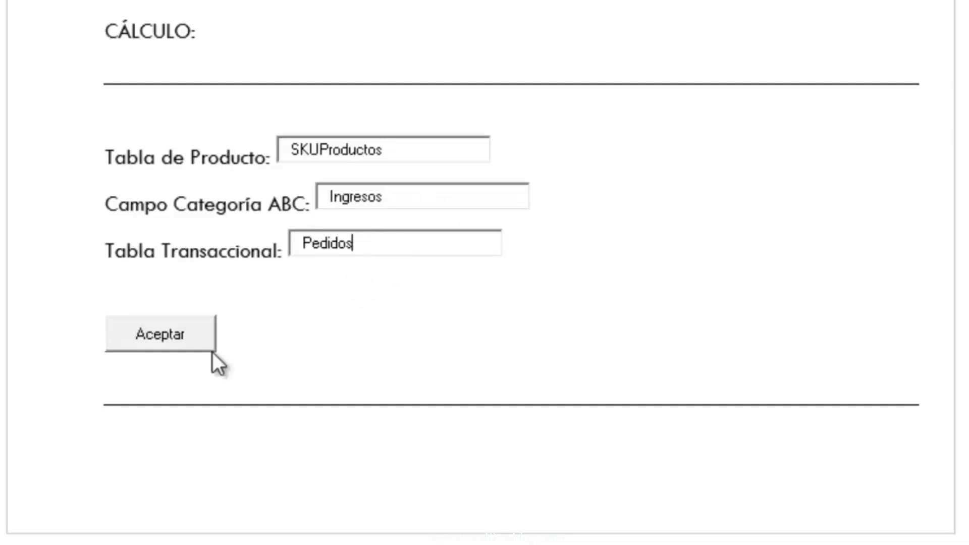
# Generate the Clasificación ABC formulas, save the document, and select the _IngresosTotales formula
pyautogui.click(130, 341)
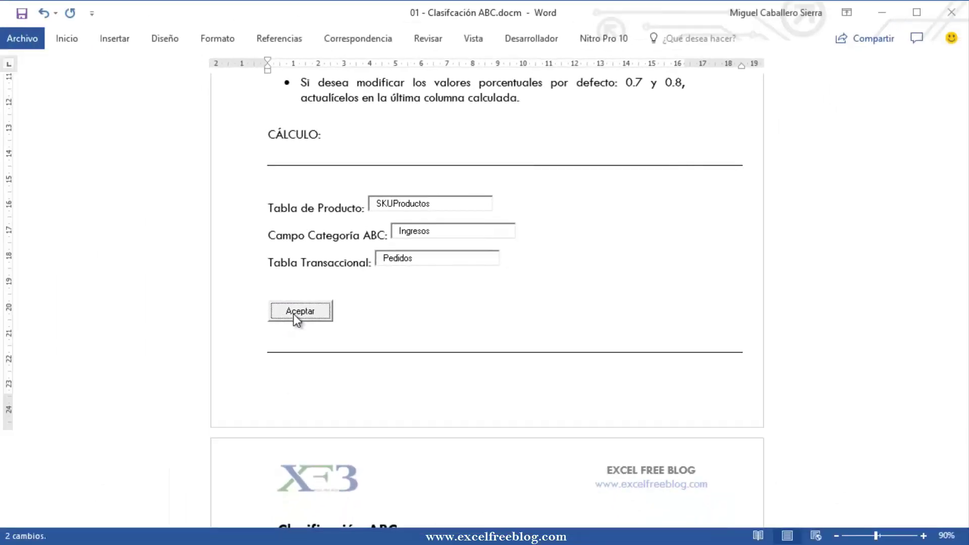
pyautogui.moveTo(962, 313)
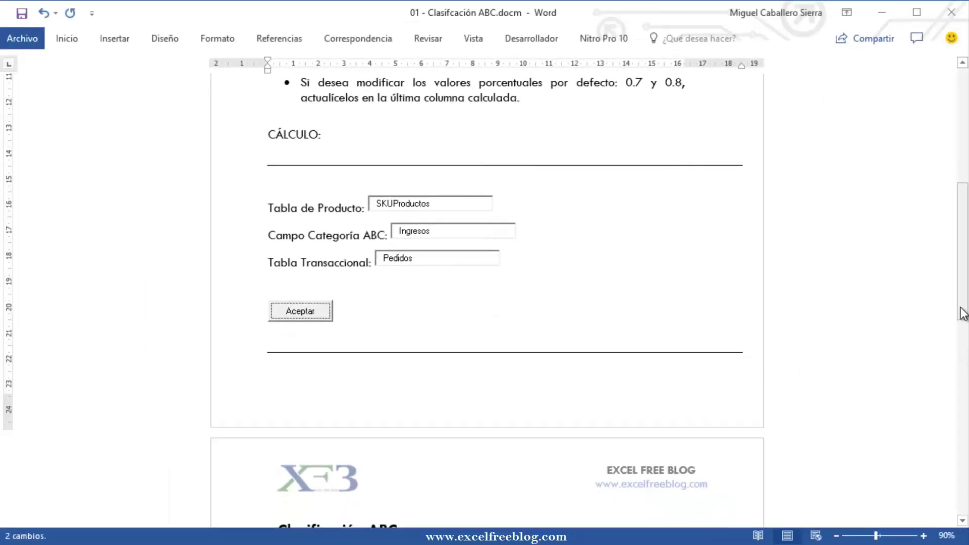
pyautogui.moveTo(964, 313); pyautogui.dragTo(937, 424)
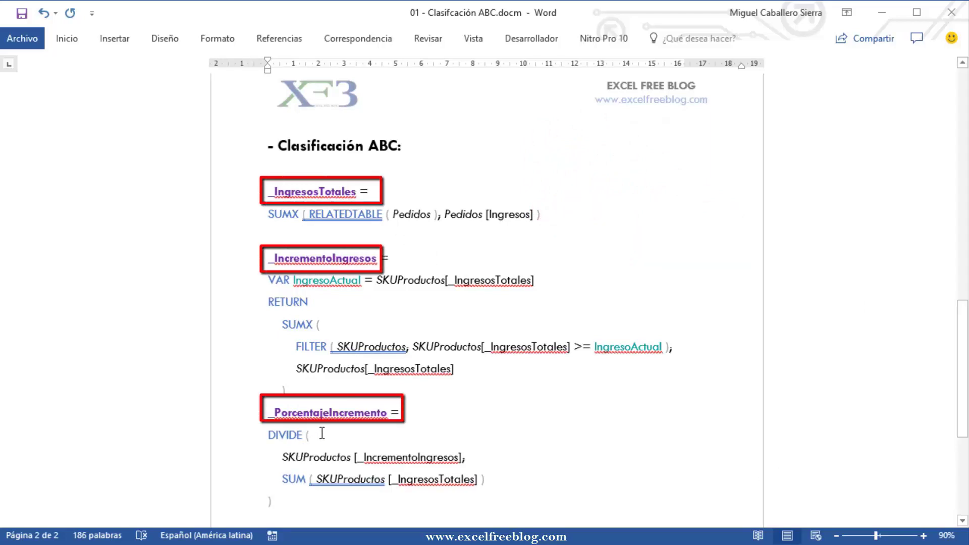
pyautogui.click(327, 309)
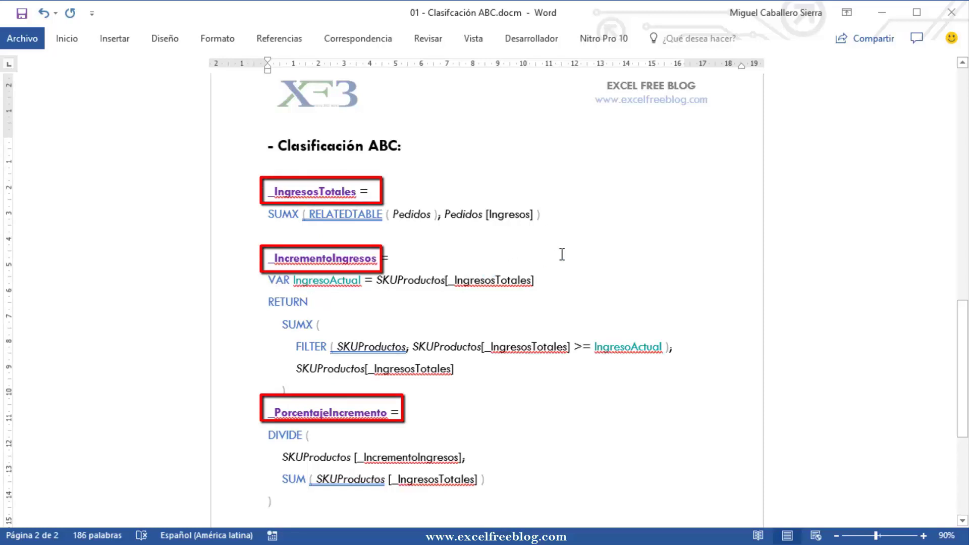
pyautogui.hotkey('ctrl', 's')
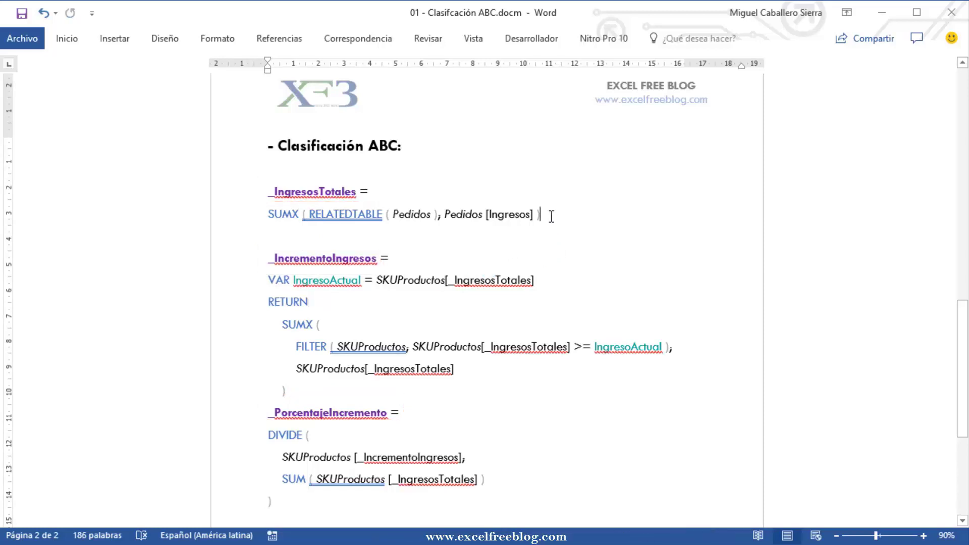
pyautogui.moveTo(552, 216); pyautogui.dragTo(268, 200)
pyautogui.hotkey('ctrl', 'c')
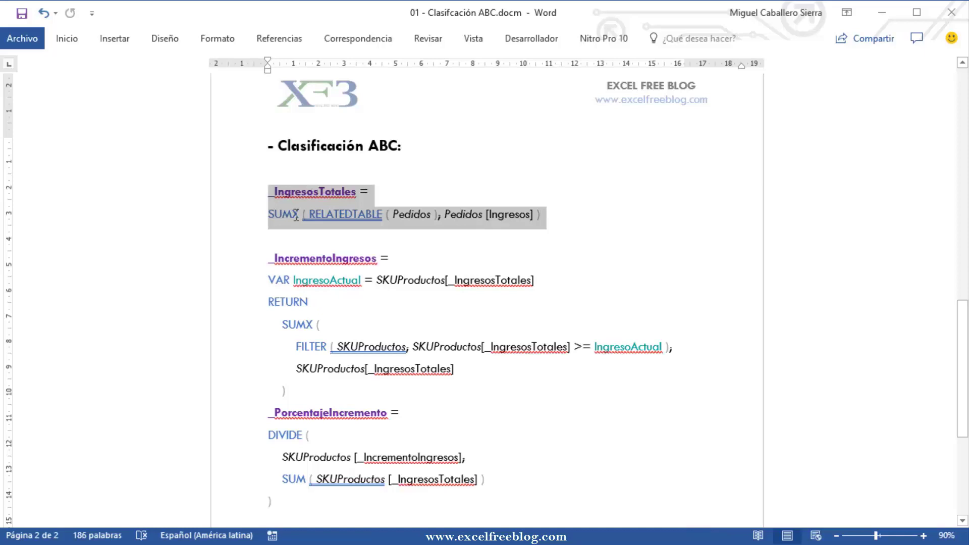
# Add a calculated column _IngresosTotales to SKUProductos in Data view using the pasted formula
pyautogui.click(572, 410)
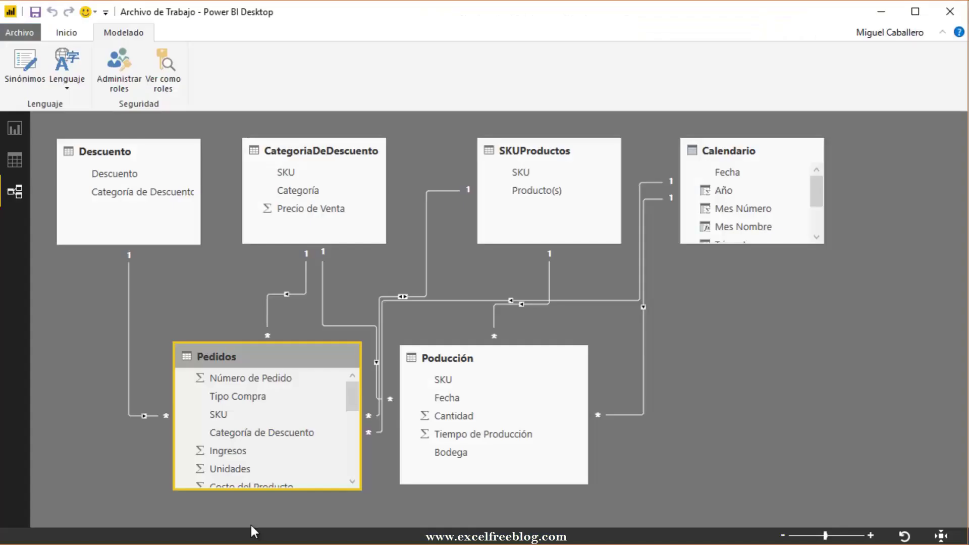
pyautogui.click(15, 160)
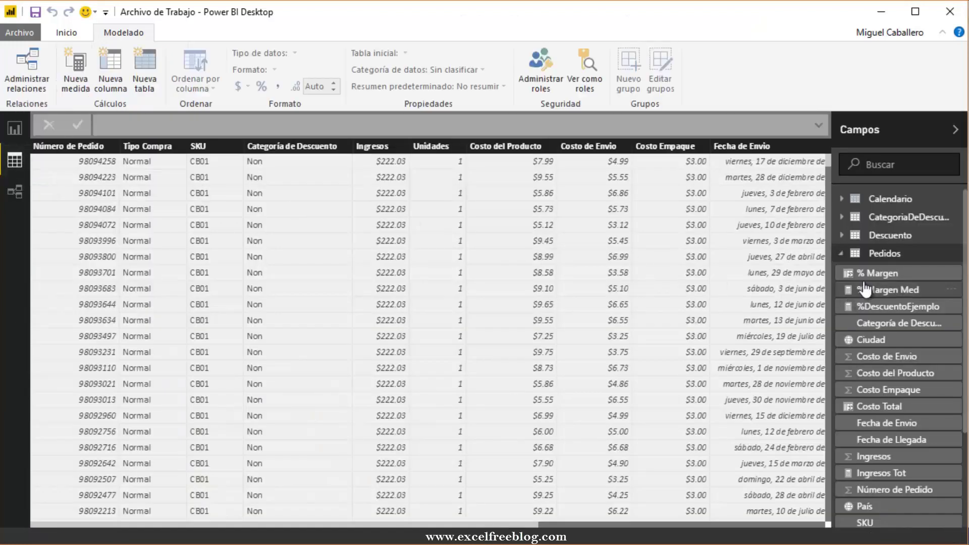
pyautogui.click(842, 254)
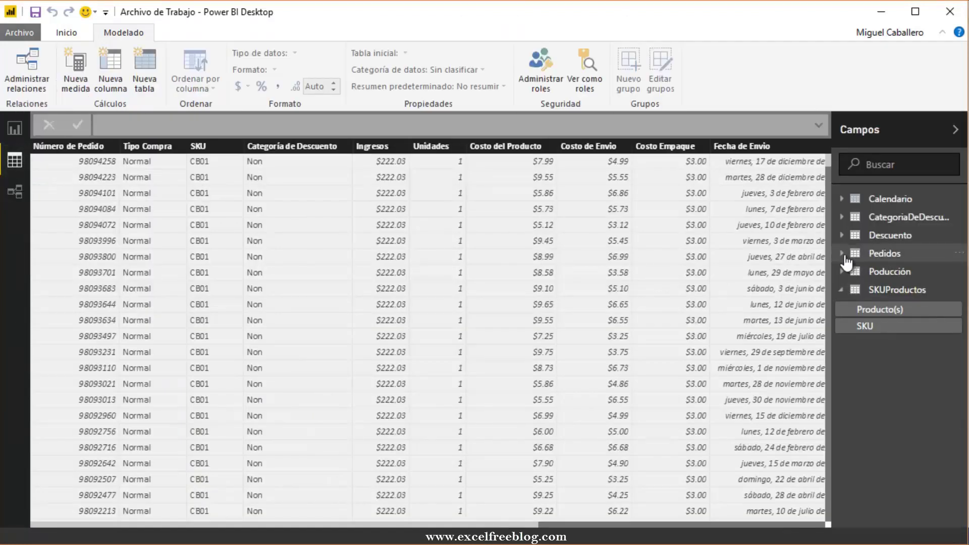
pyautogui.click(869, 292)
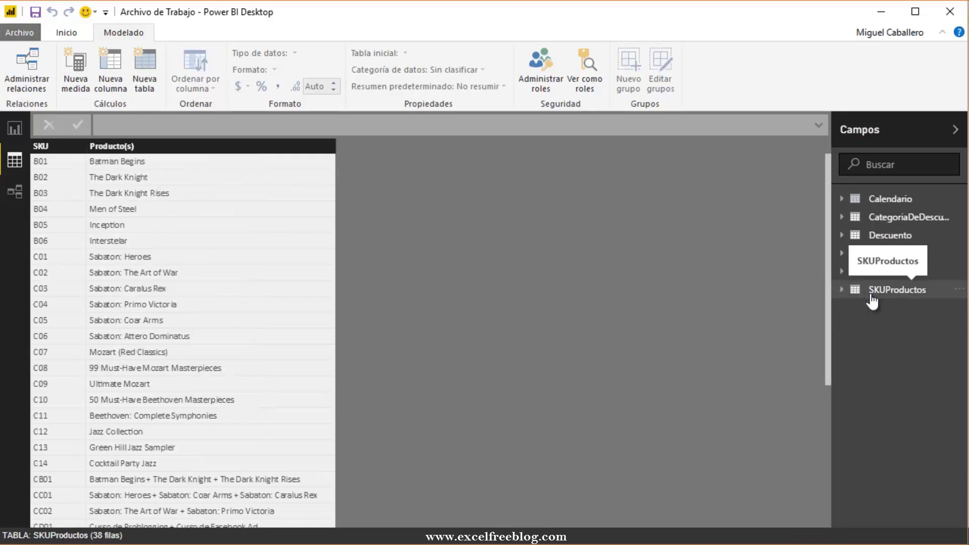
pyautogui.click(110, 73)
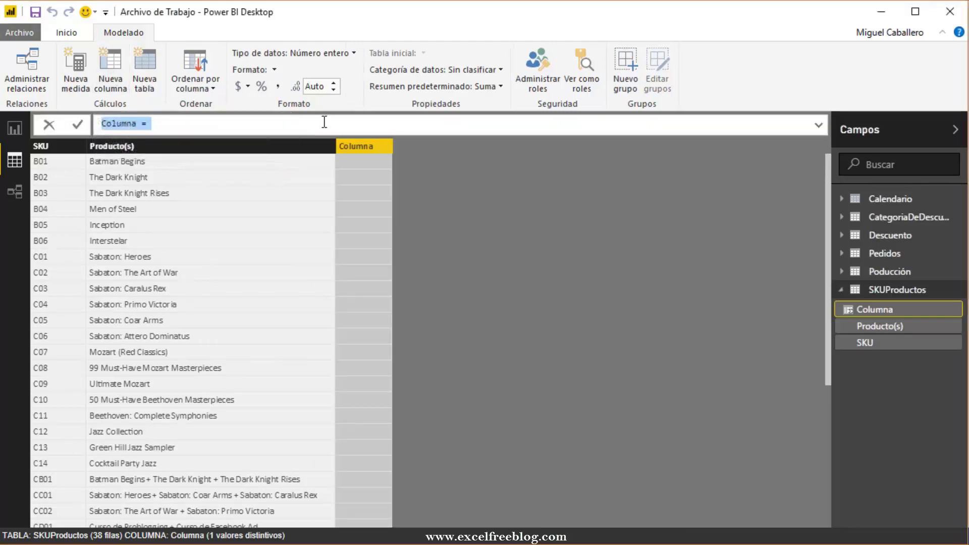
pyautogui.hotkey('ctrl', 'v')
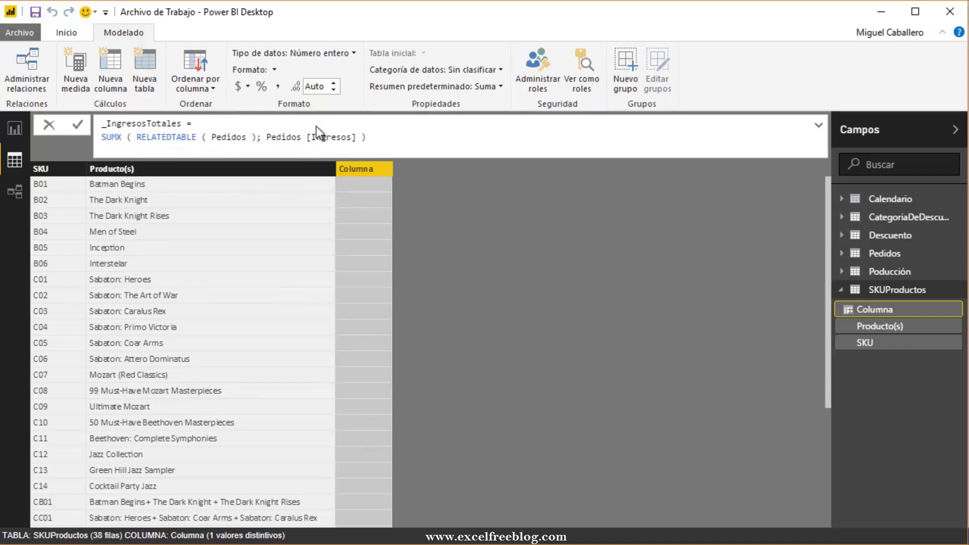
pyautogui.press('Return')
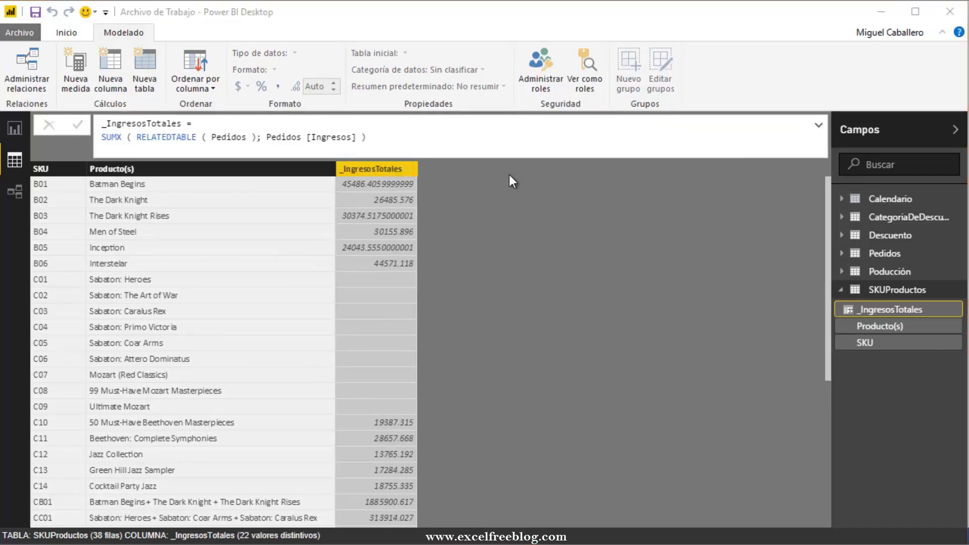
# Copy the _IncrementoIngresos formula from the Word document
pyautogui.hotkey('alt', 'Tab')
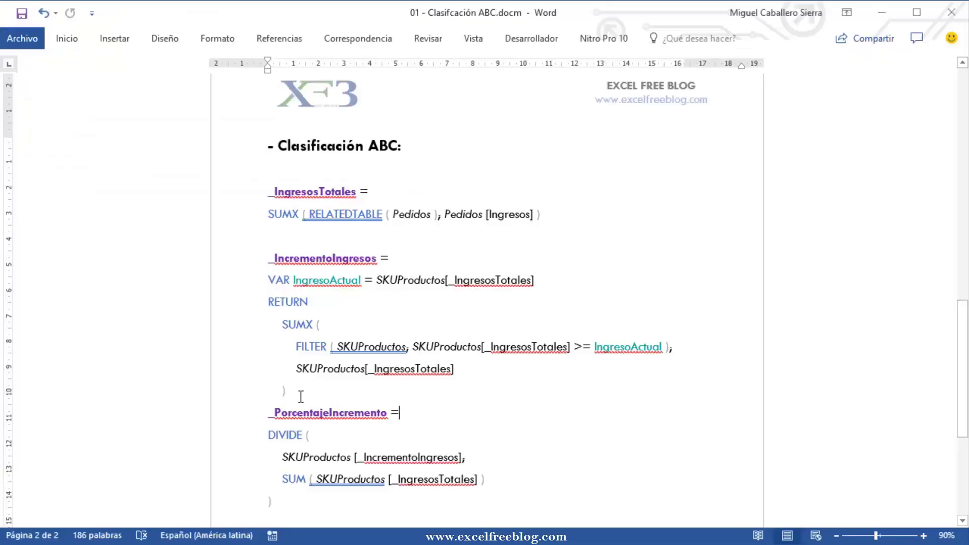
pyautogui.moveTo(295, 395); pyautogui.dragTo(253, 273)
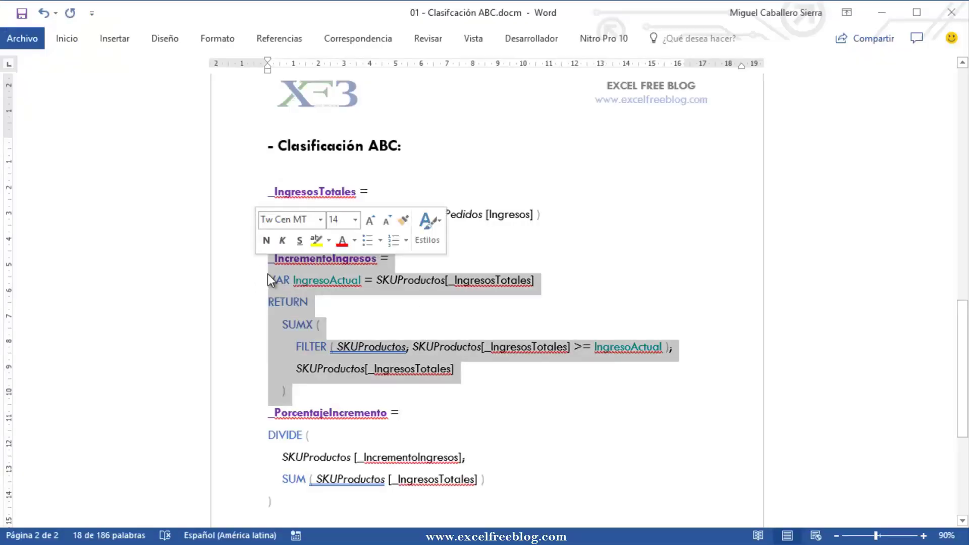
pyautogui.hotkey('alt', 'Tab')
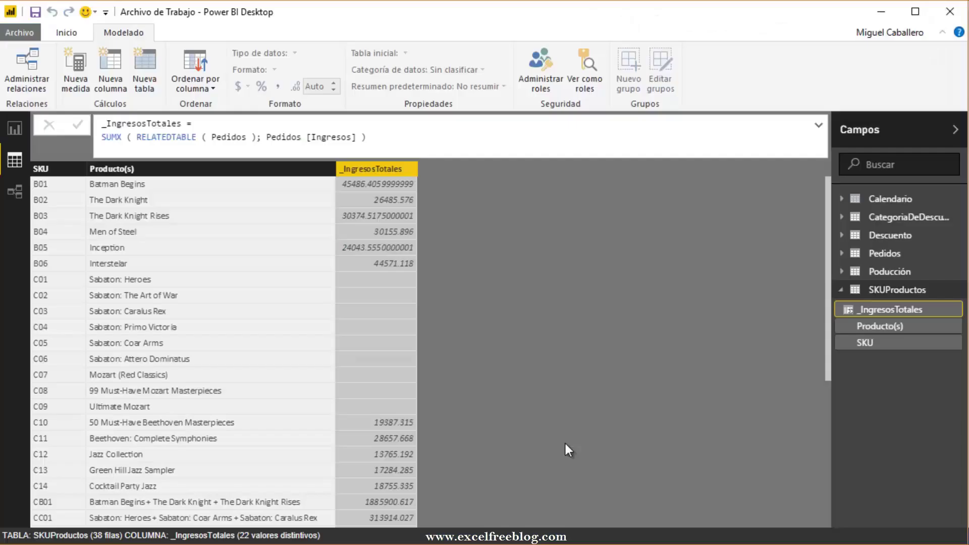
# Paste the _IncrementoIngresos DAX formula into a new SKUProductos column and commit it
pyautogui.click(102, 73)
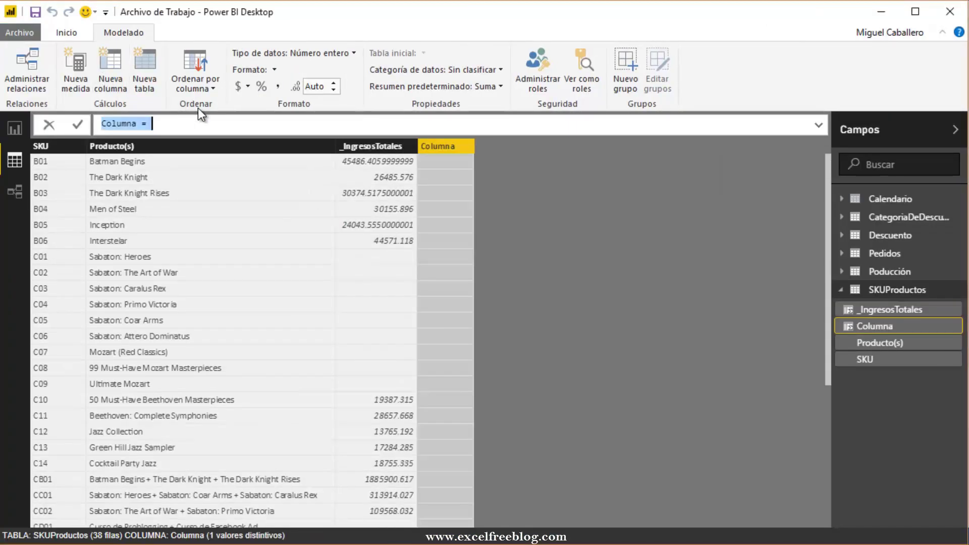
pyautogui.write('_IncrementoIngresos = VAR IngresoActual = SKUProductos[_IngresosTotales] RETURN     SUMX (         FILTER ( SKUProductos; SKUProductos[_IngresosTotales] >= IngresoActual );         SKUProductos[_IngresosTotales]     )')
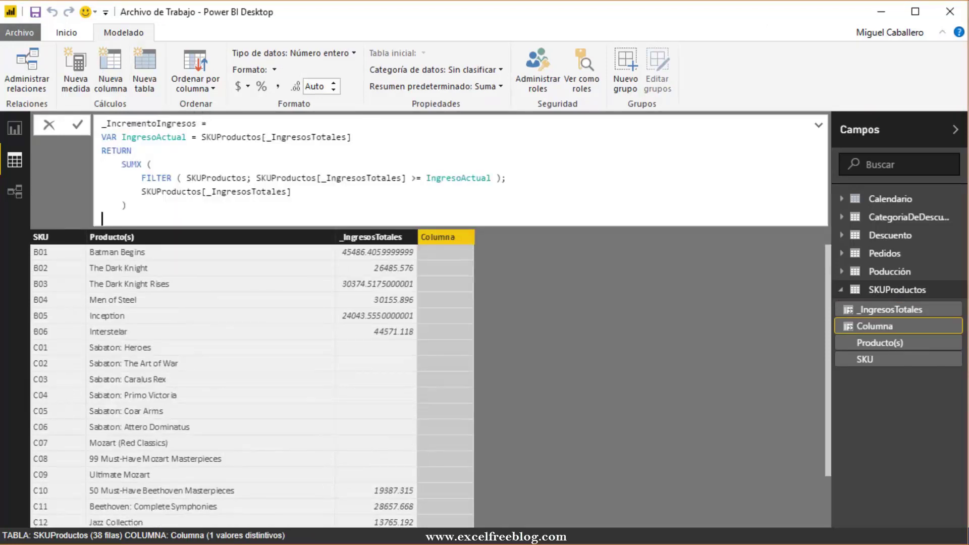
pyautogui.press('Return')
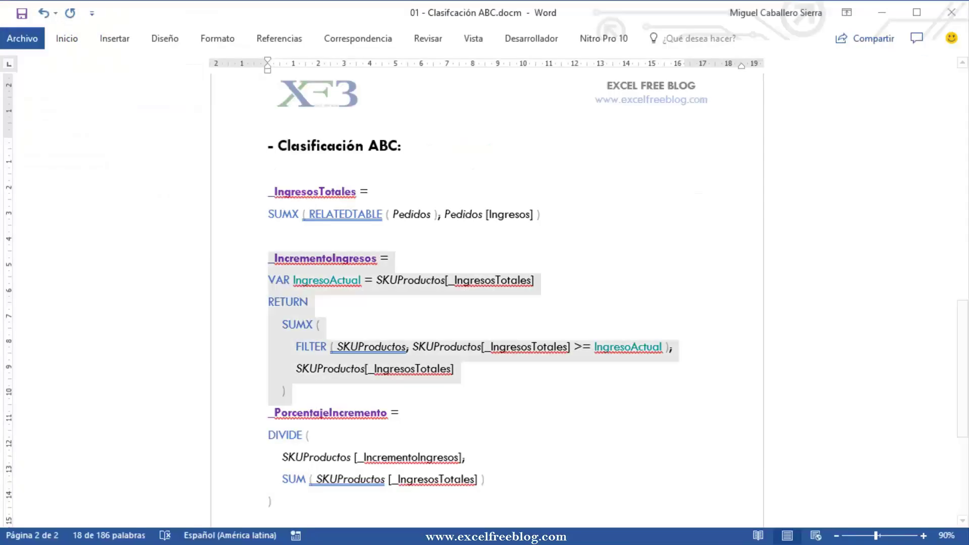
# Select and copy the _PorcentajeIncremento formula under Clasificación ABC in Word
pyautogui.click(514, 435)
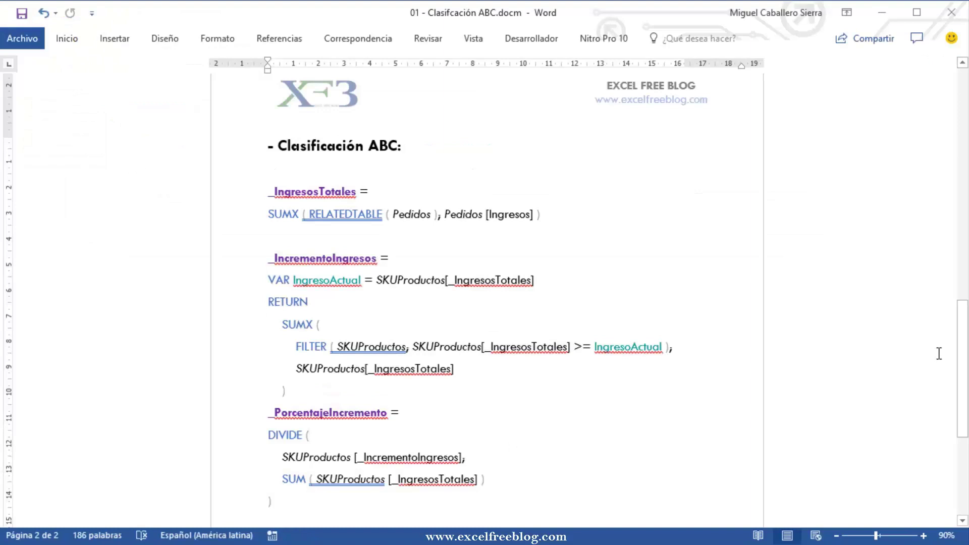
pyautogui.moveTo(962, 368); pyautogui.dragTo(932, 443)
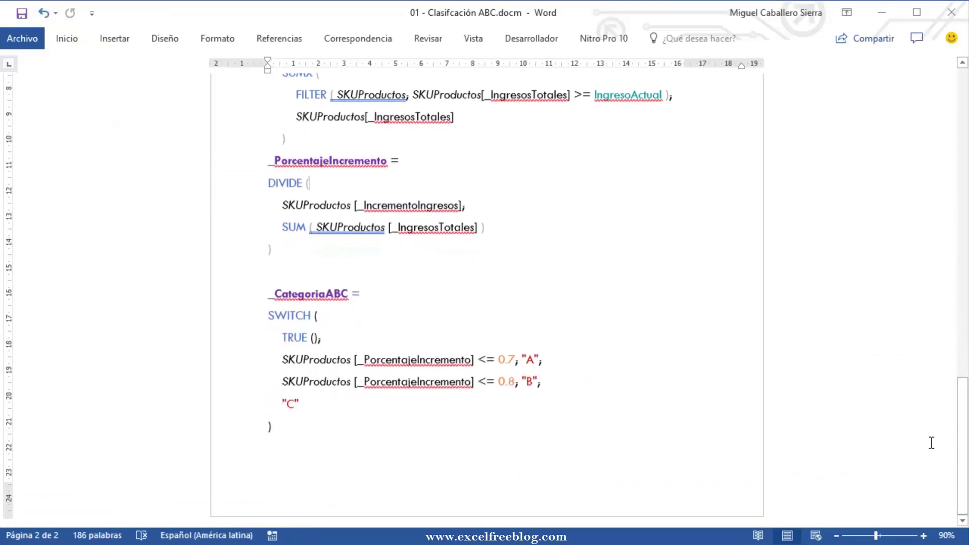
pyautogui.moveTo(292, 253); pyautogui.dragTo(253, 178)
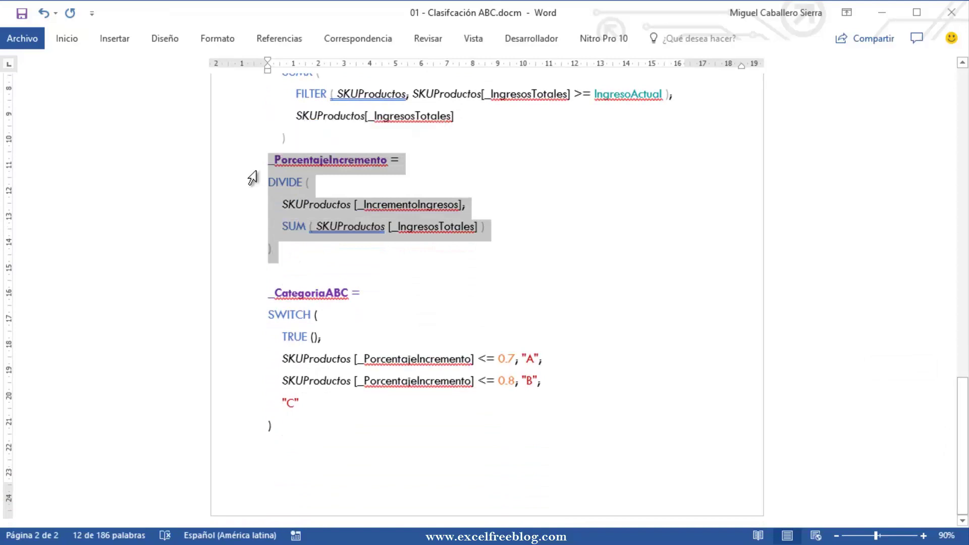
pyautogui.hotkey('alt', 'Tab')
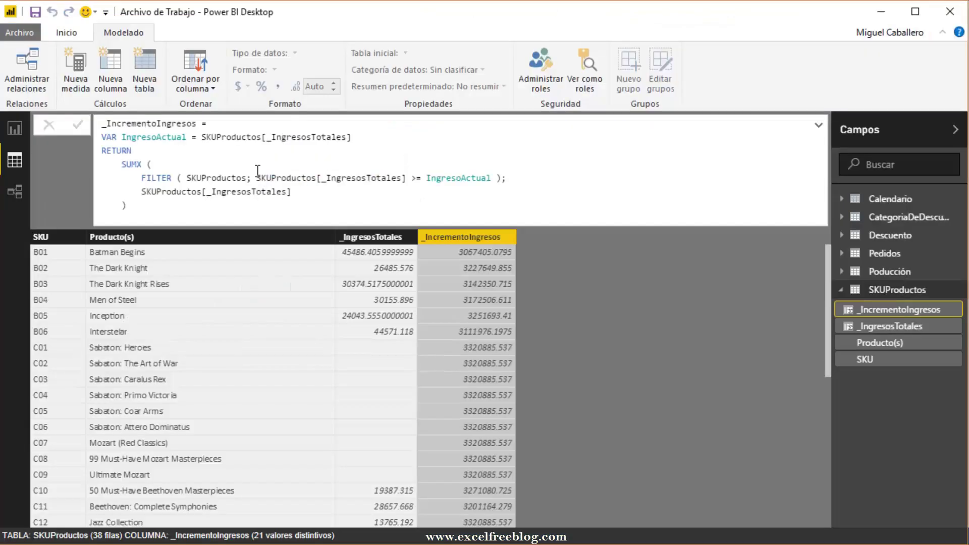
# Create the _PorcentajeIncremento column in SKUProductos from the pasted formula
pyautogui.click(119, 84)
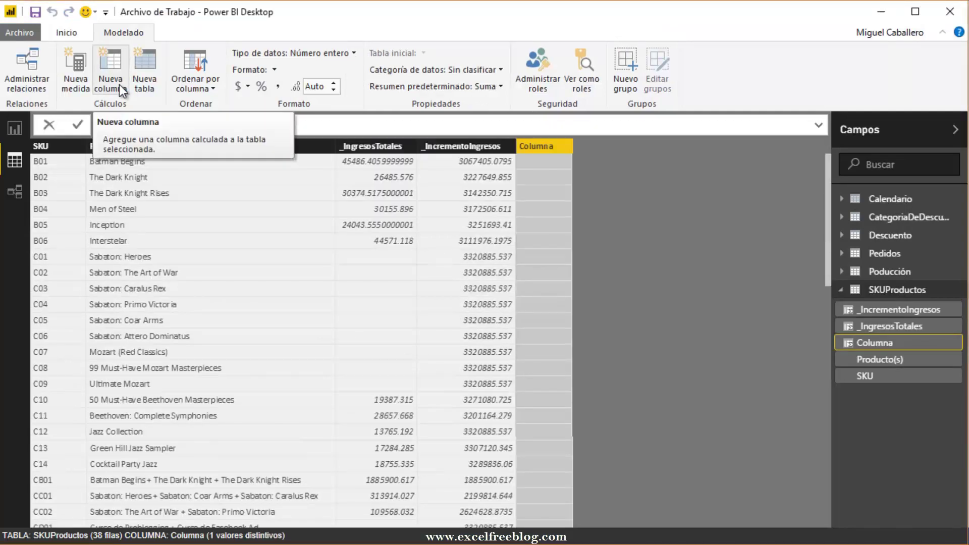
pyautogui.write('_PorcentajeIncremento = DIVIDE (     SKUProductos [_IncrementoIngresos];     SUM ( SKUProductos [_IngresosTotales] ) )')
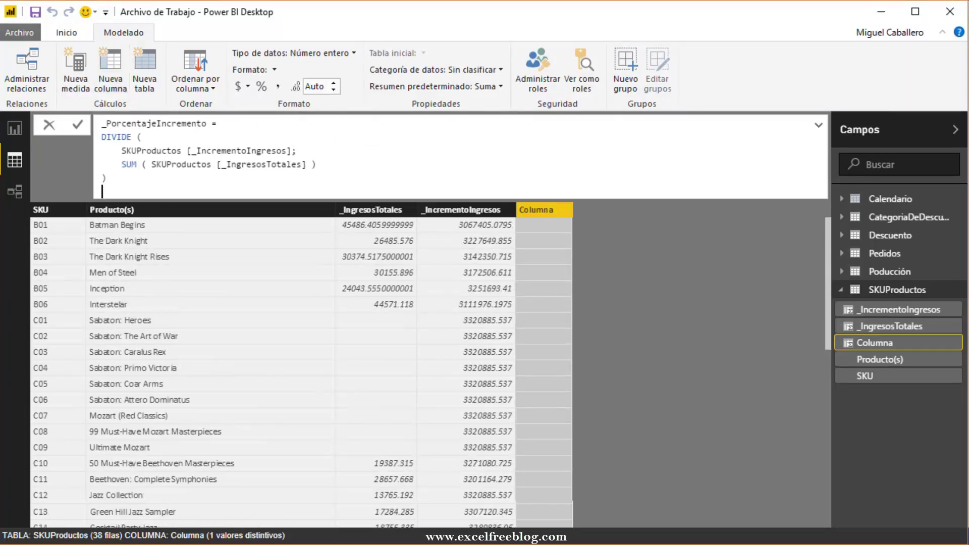
pyautogui.moveTo(111, 186); pyautogui.dragTo(117, 184)
pyautogui.click(117, 183)
pyautogui.press('Return')
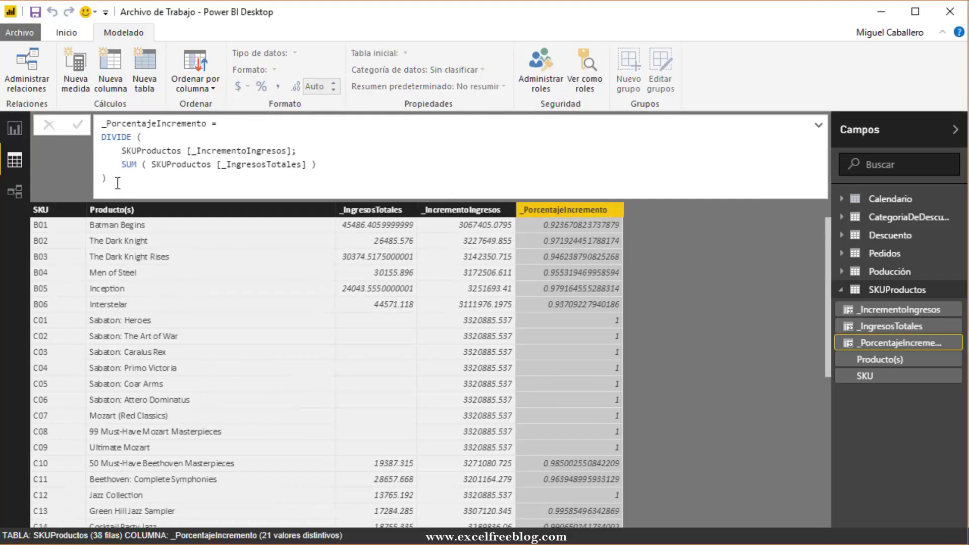
pyautogui.hotkey('alt', 'Tab')
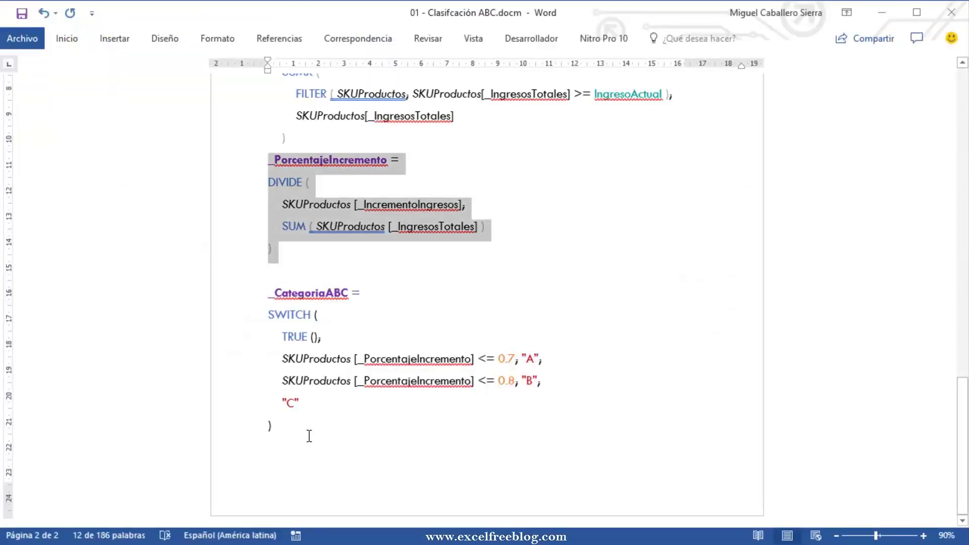
# Select and copy the whole _CategoriaABC SWITCH formula block in Word
pyautogui.click(309, 436)
pyautogui.moveTo(288, 426); pyautogui.dragTo(266, 271)
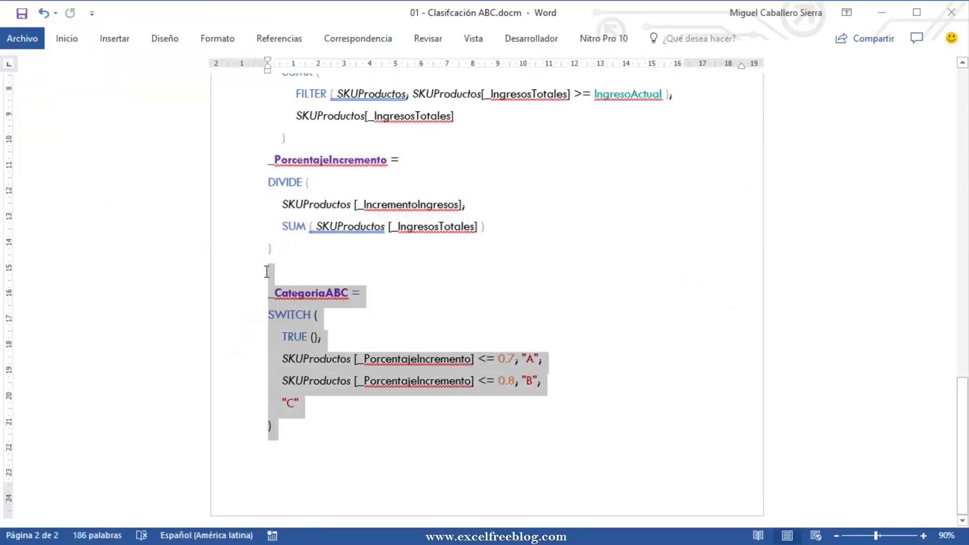
pyautogui.hotkey('alt', 'Tab')
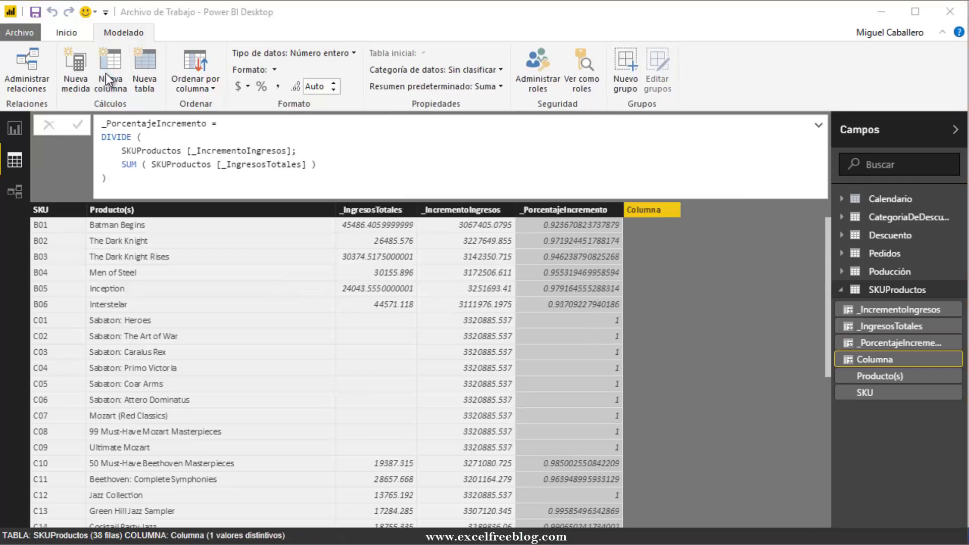
# Paste the _CategoriaABC SWITCH formula into the new column and commit it
pyautogui.write('_CategoriaABC = SWITCH (     TRUE ();     SKUProductos [_PorcentajeIncremento] <= 0.7; "A";     SKUProductos [_PorcentajeIncremento] <= 0.8; "B";     "C" )')
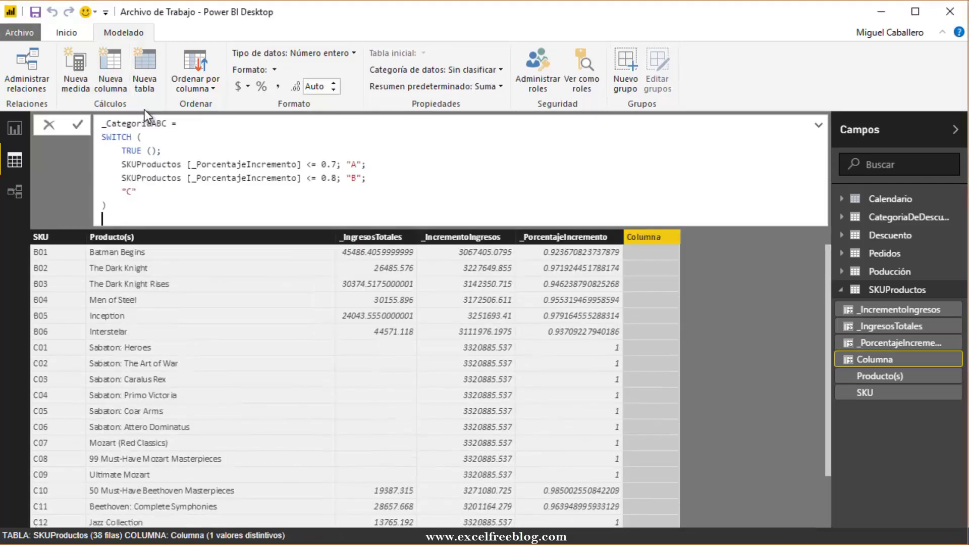
pyautogui.click(115, 209)
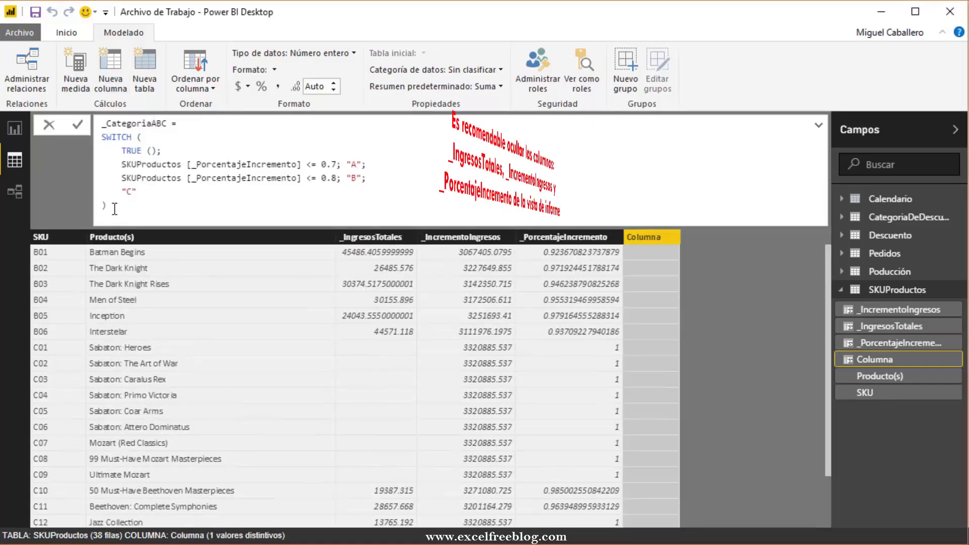
pyautogui.press('Return')
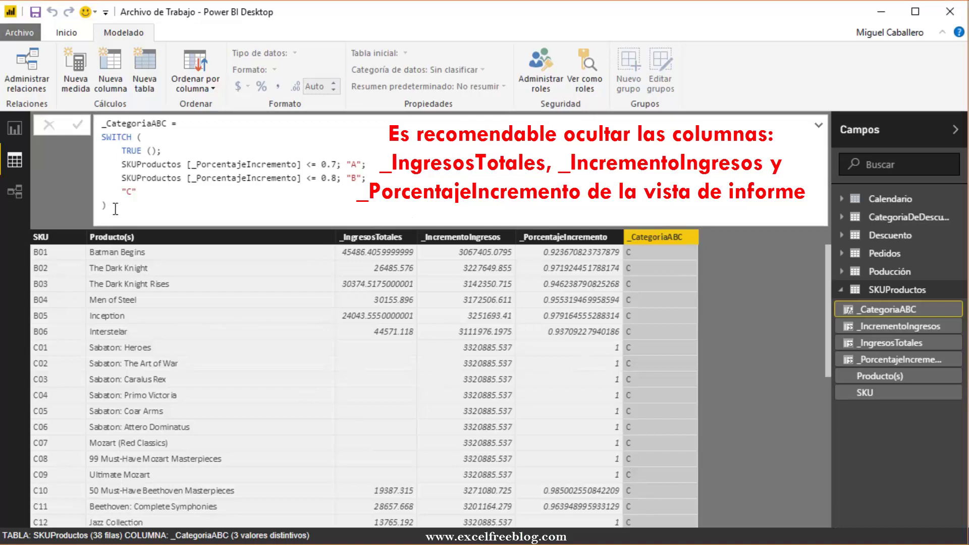
# Add an empty matrix visual beside the Ingresos Tot por SKU chart on Clas ABC
pyautogui.click(15, 129)
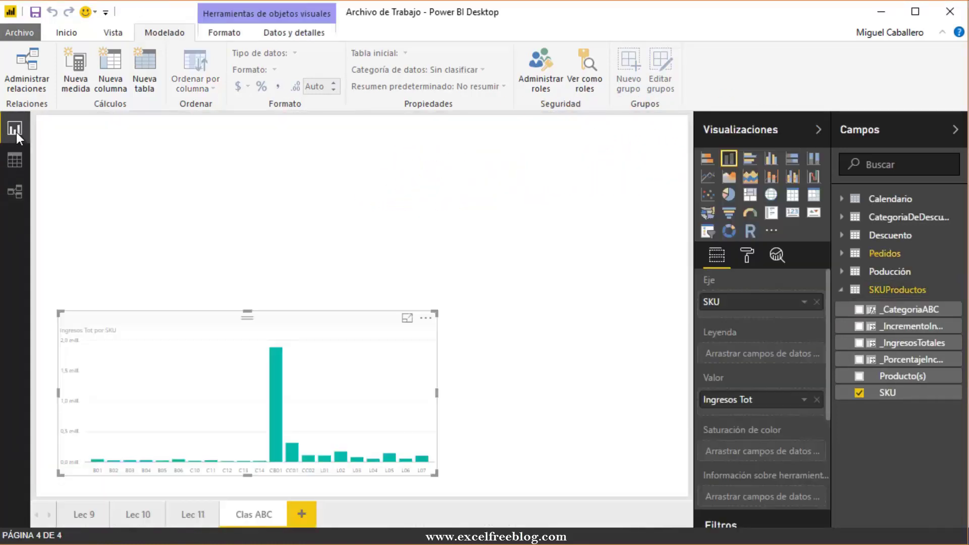
pyautogui.click(336, 222)
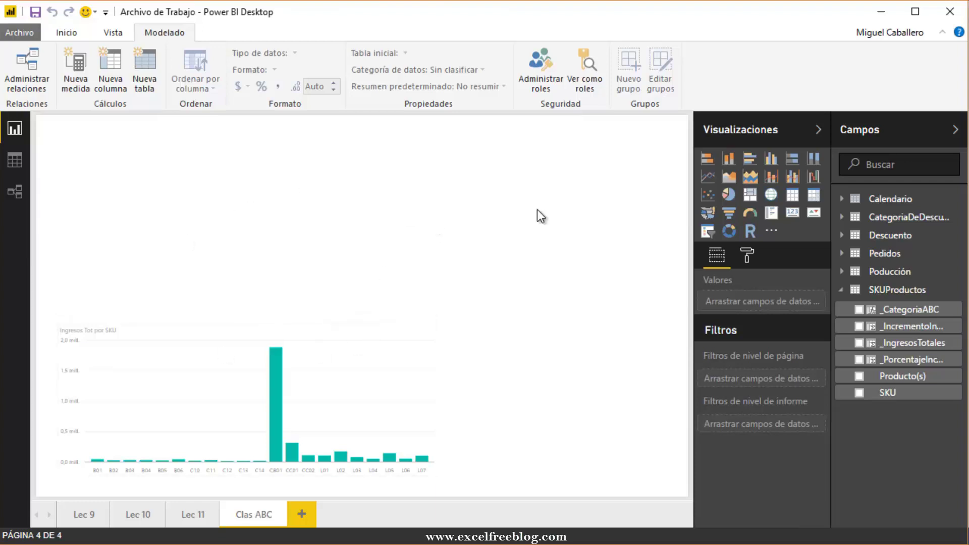
pyautogui.click(814, 195)
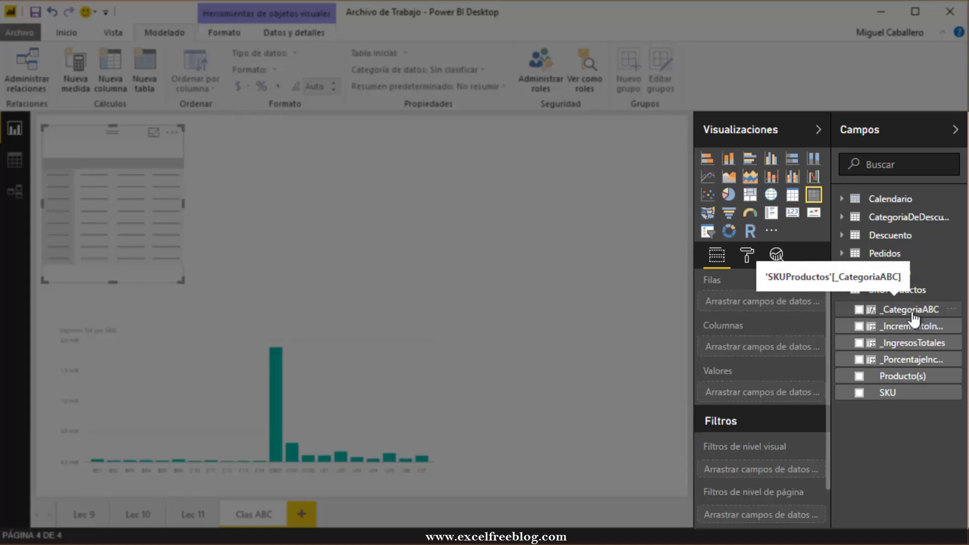
# Put _CategoriaABC then SKU in the matrix rows, set text size 16, and move it right of the chart
pyautogui.moveTo(912, 309); pyautogui.dragTo(775, 304)
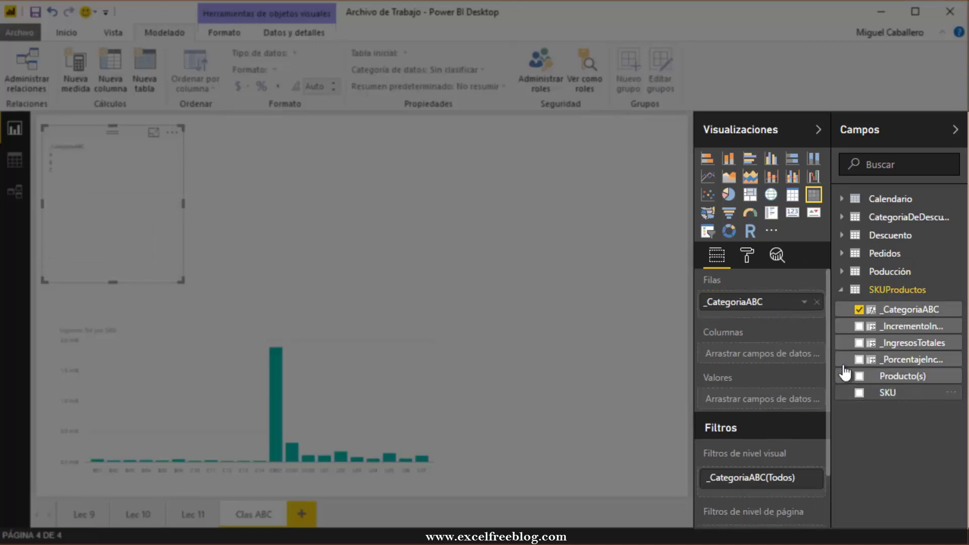
pyautogui.moveTo(887, 393); pyautogui.dragTo(783, 319)
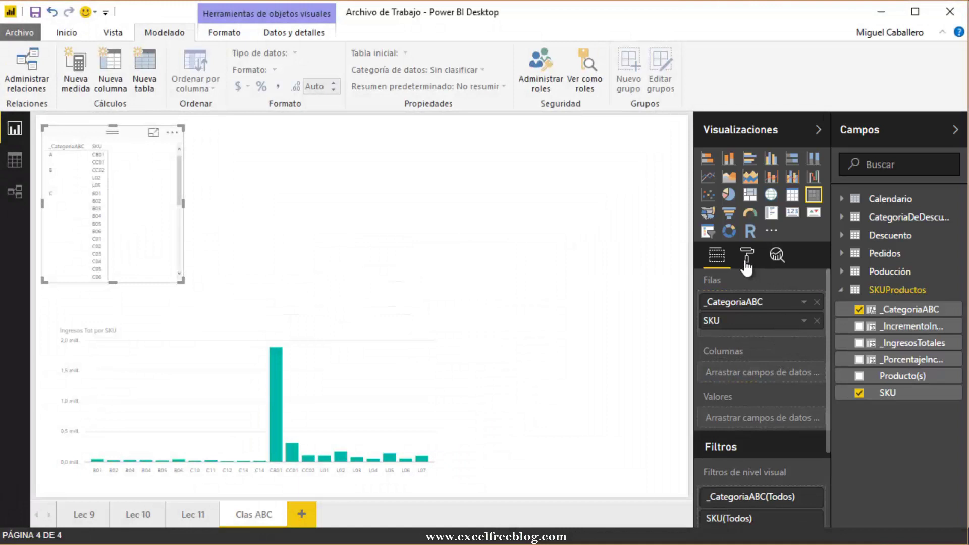
pyautogui.click(747, 258)
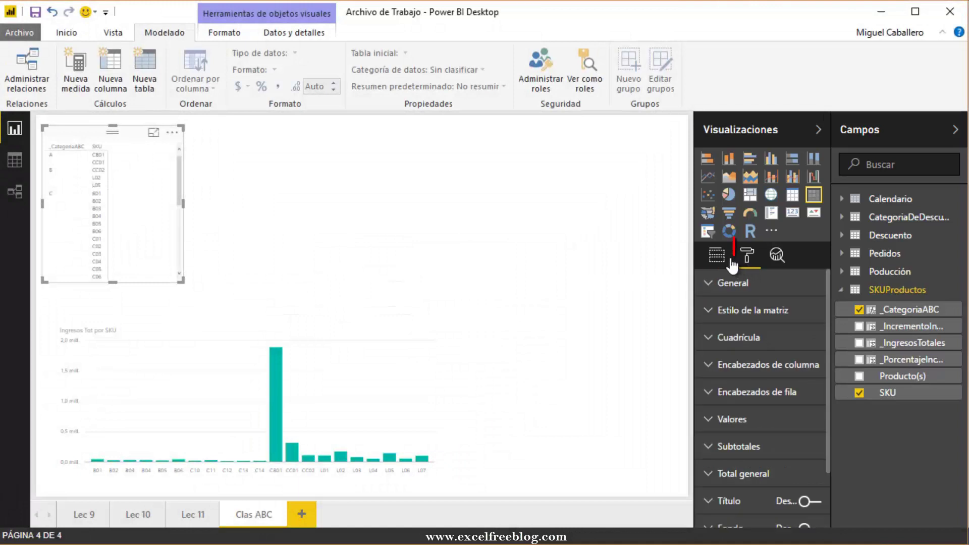
pyautogui.click(716, 285)
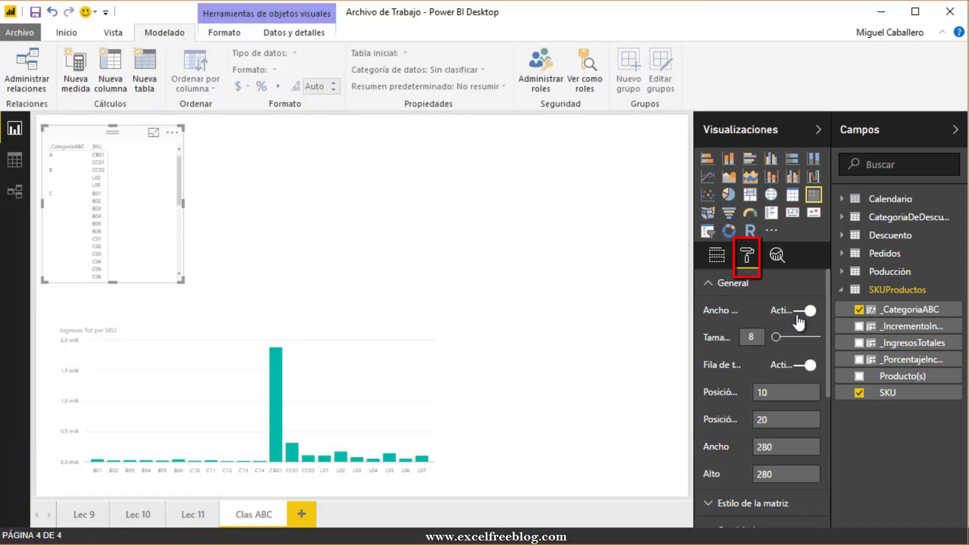
pyautogui.moveTo(777, 343); pyautogui.dragTo(787, 340)
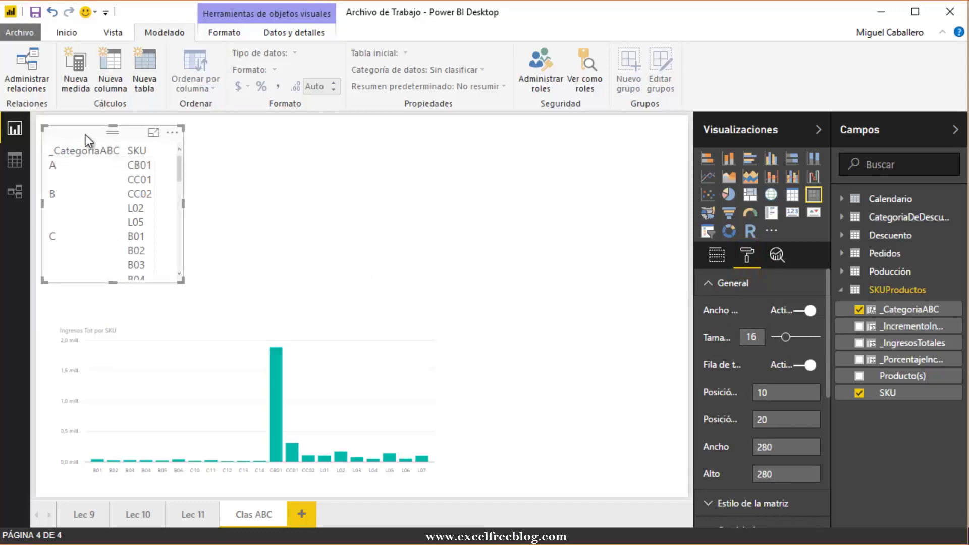
pyautogui.moveTo(86, 134); pyautogui.dragTo(496, 212)
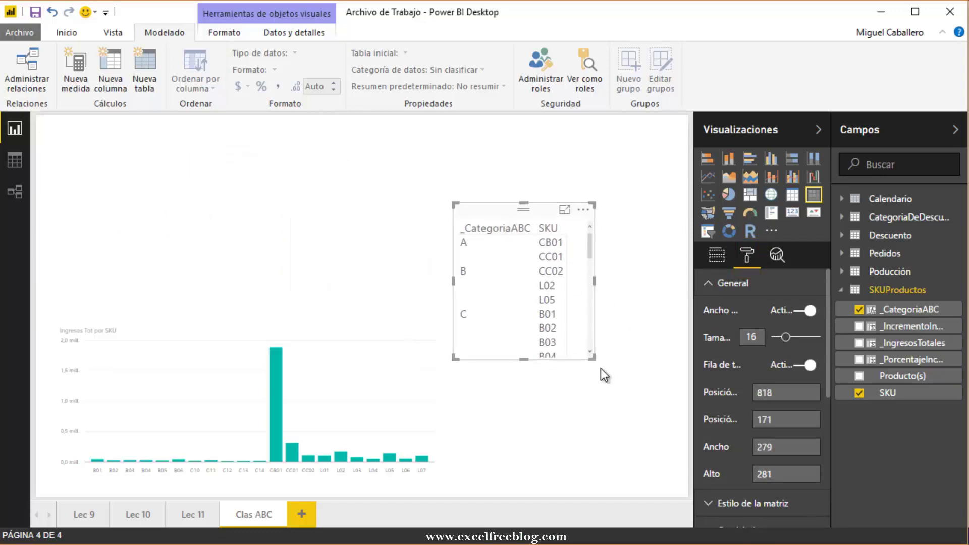
# Drag the matrix's bottom-right corner outward to enlarge it, then reposition it lower on the Clas ABC page
pyautogui.moveTo(592, 359); pyautogui.dragTo(636, 428)
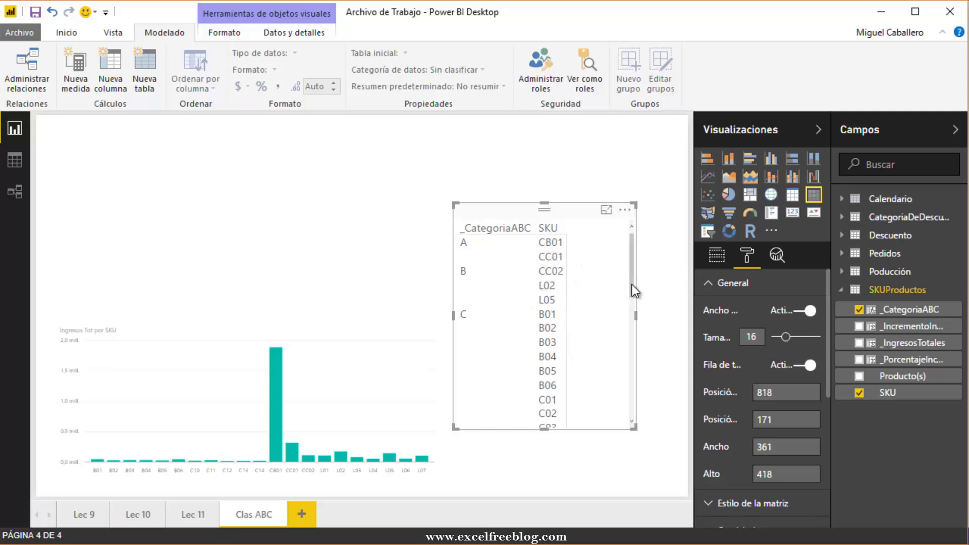
pyautogui.moveTo(632, 283)
pyautogui.mouseDown()
pyautogui.moveTo(619, 419)
pyautogui.moveTo(613, 296)
pyautogui.mouseUp()
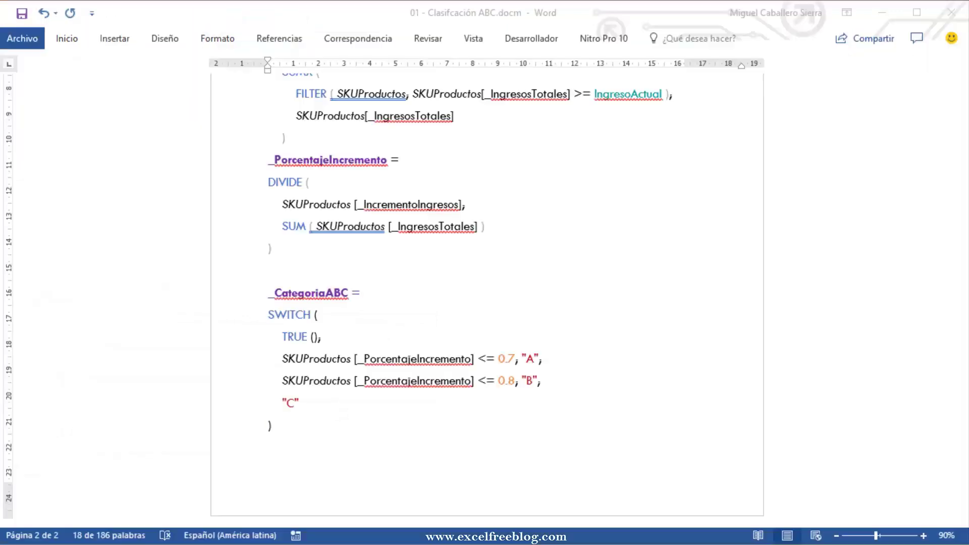
# Return to Word and scroll 01 - Clasifcación ABC.docm up to the Medidas Rápidas (Personalizadas) instructions on page 1
pyautogui.moveTo(269, 293); pyautogui.dragTo(432, 407)
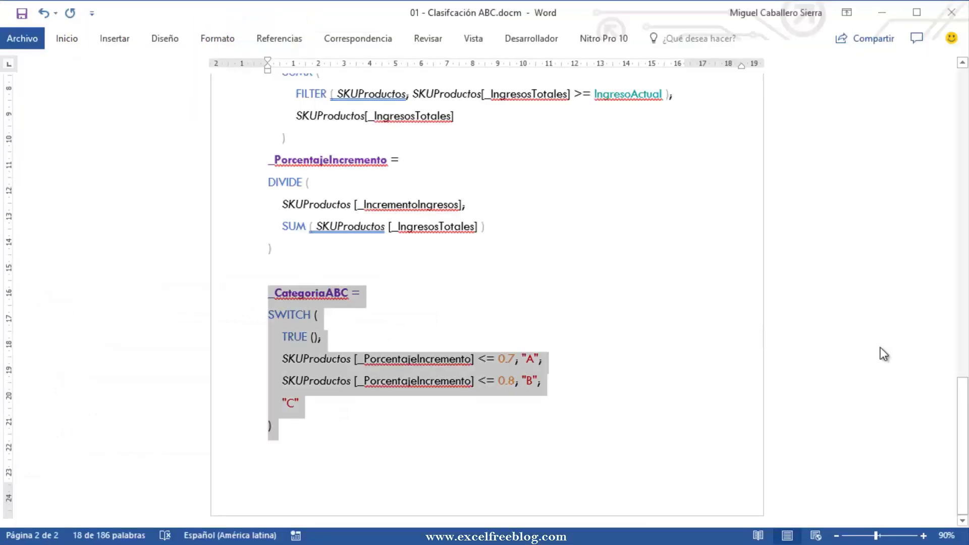
pyautogui.moveTo(966, 443)
pyautogui.mouseDown()
pyautogui.moveTo(944, 208)
pyautogui.moveTo(920, 199)
pyautogui.mouseUp()
pyautogui.scroll(-3, 692, 281)
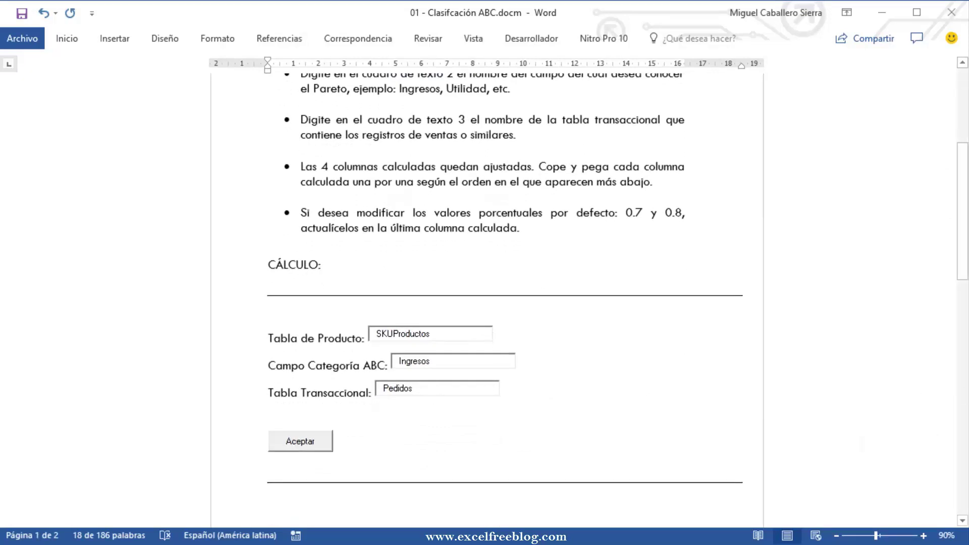
pyautogui.moveTo(960, 252)
pyautogui.mouseDown()
pyautogui.moveTo(942, 382)
pyautogui.moveTo(928, 408)
pyautogui.mouseUp()
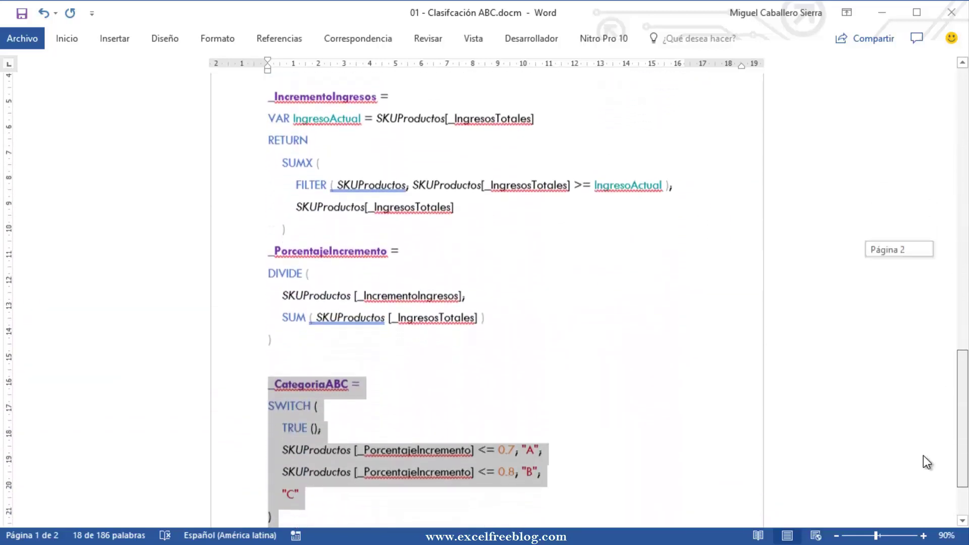
pyautogui.moveTo(927, 408); pyautogui.dragTo(912, 141)
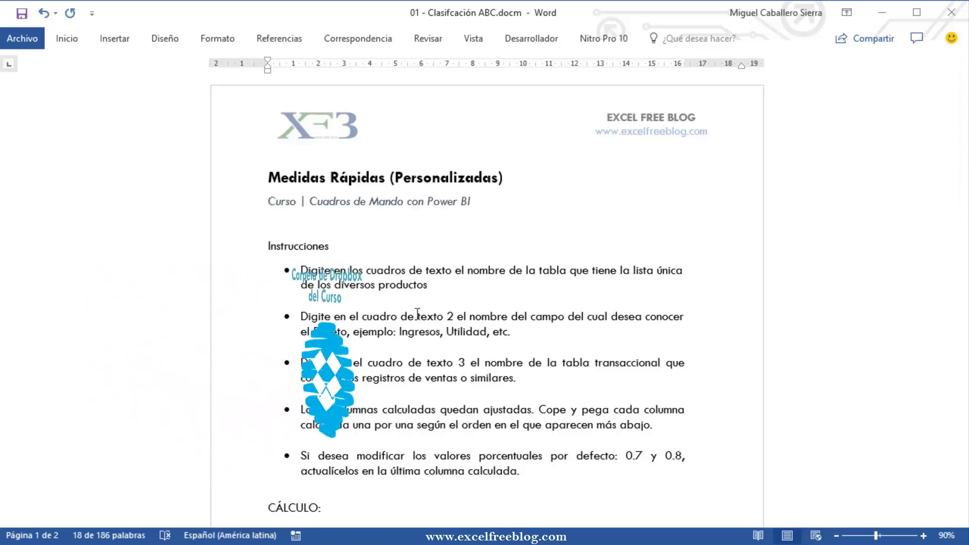
pyautogui.moveTo(963, 157); pyautogui.dragTo(907, 478)
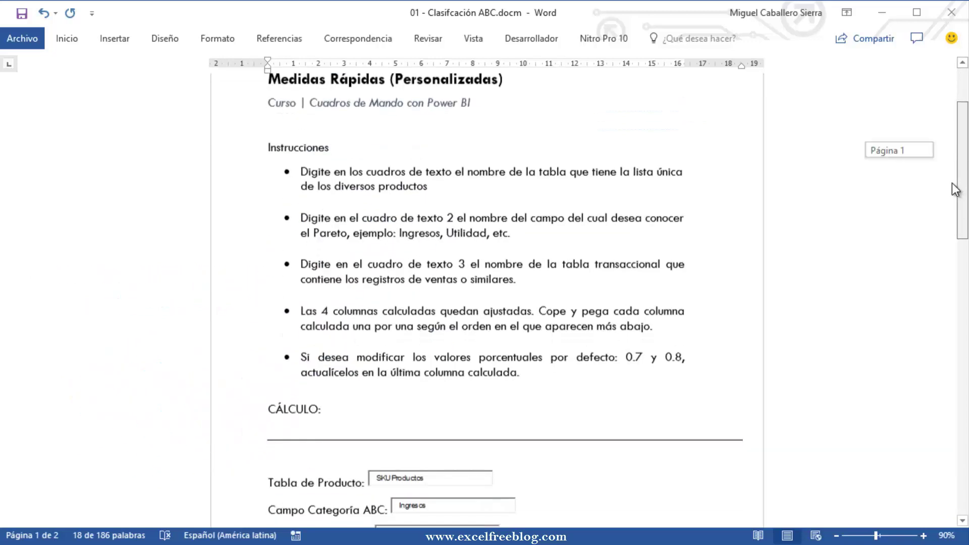
pyautogui.click(532, 447)
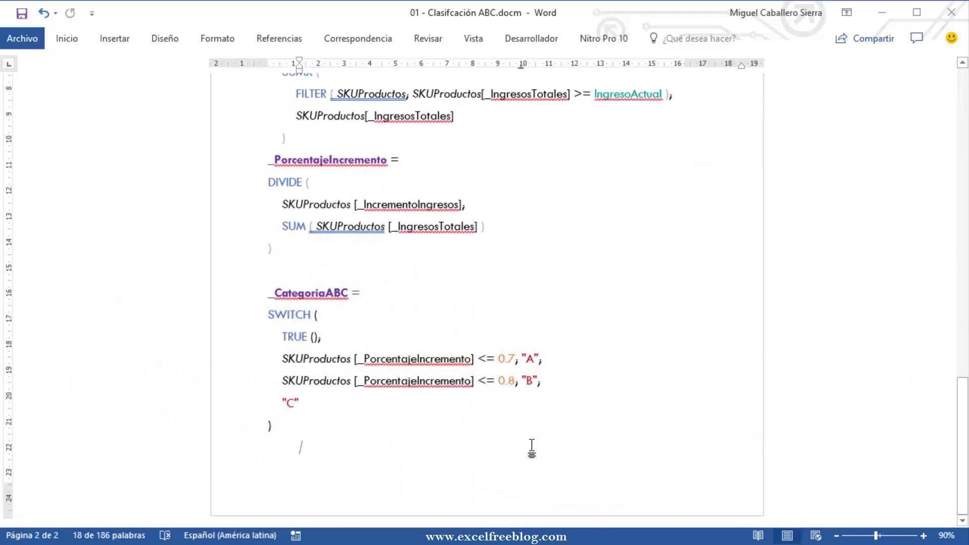